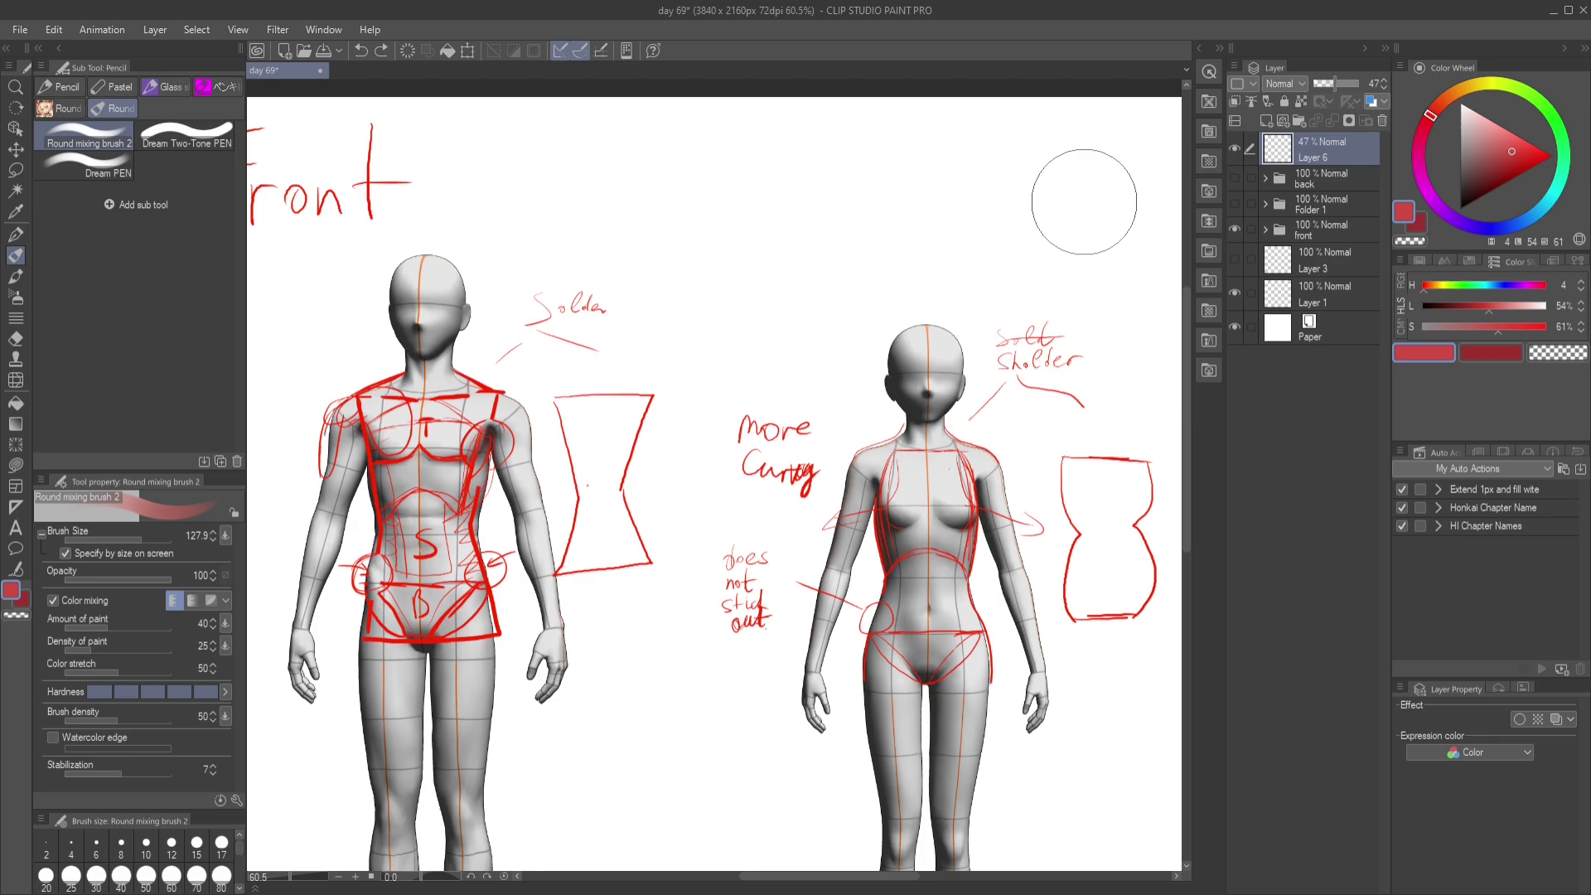
- Expand the front folder and toggle the visibility of Layer 2 and the 3D model layer to compare the man's guides and body
scroll(582, 516, "up", 5)
left_click_drag(582, 516, 944, 484)
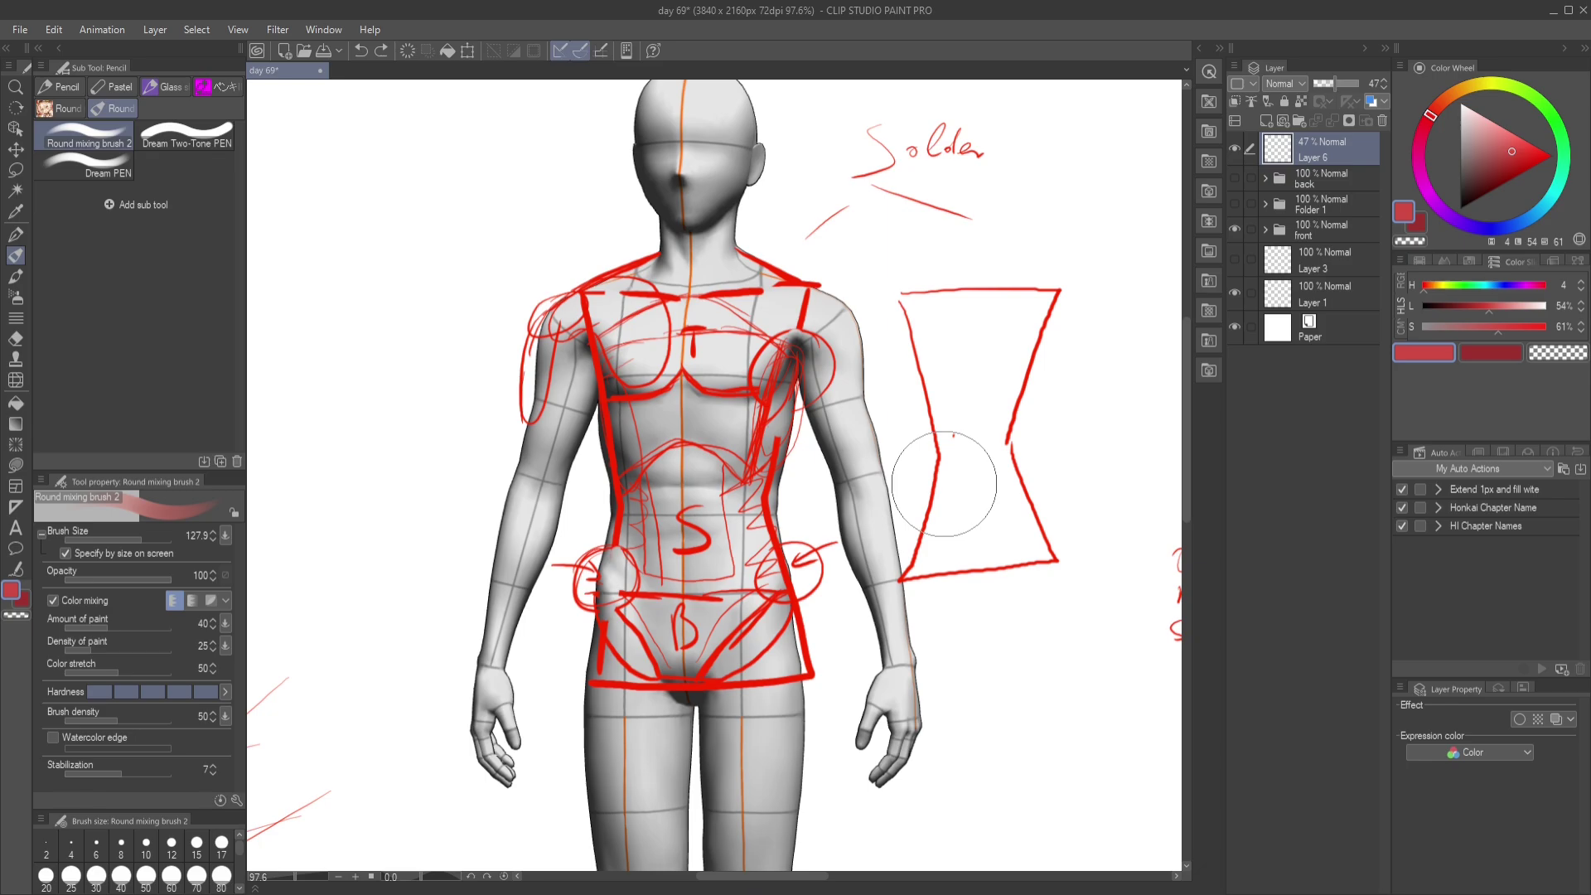
left_click(1265, 228)
left_click(1236, 290)
left_click(1237, 291)
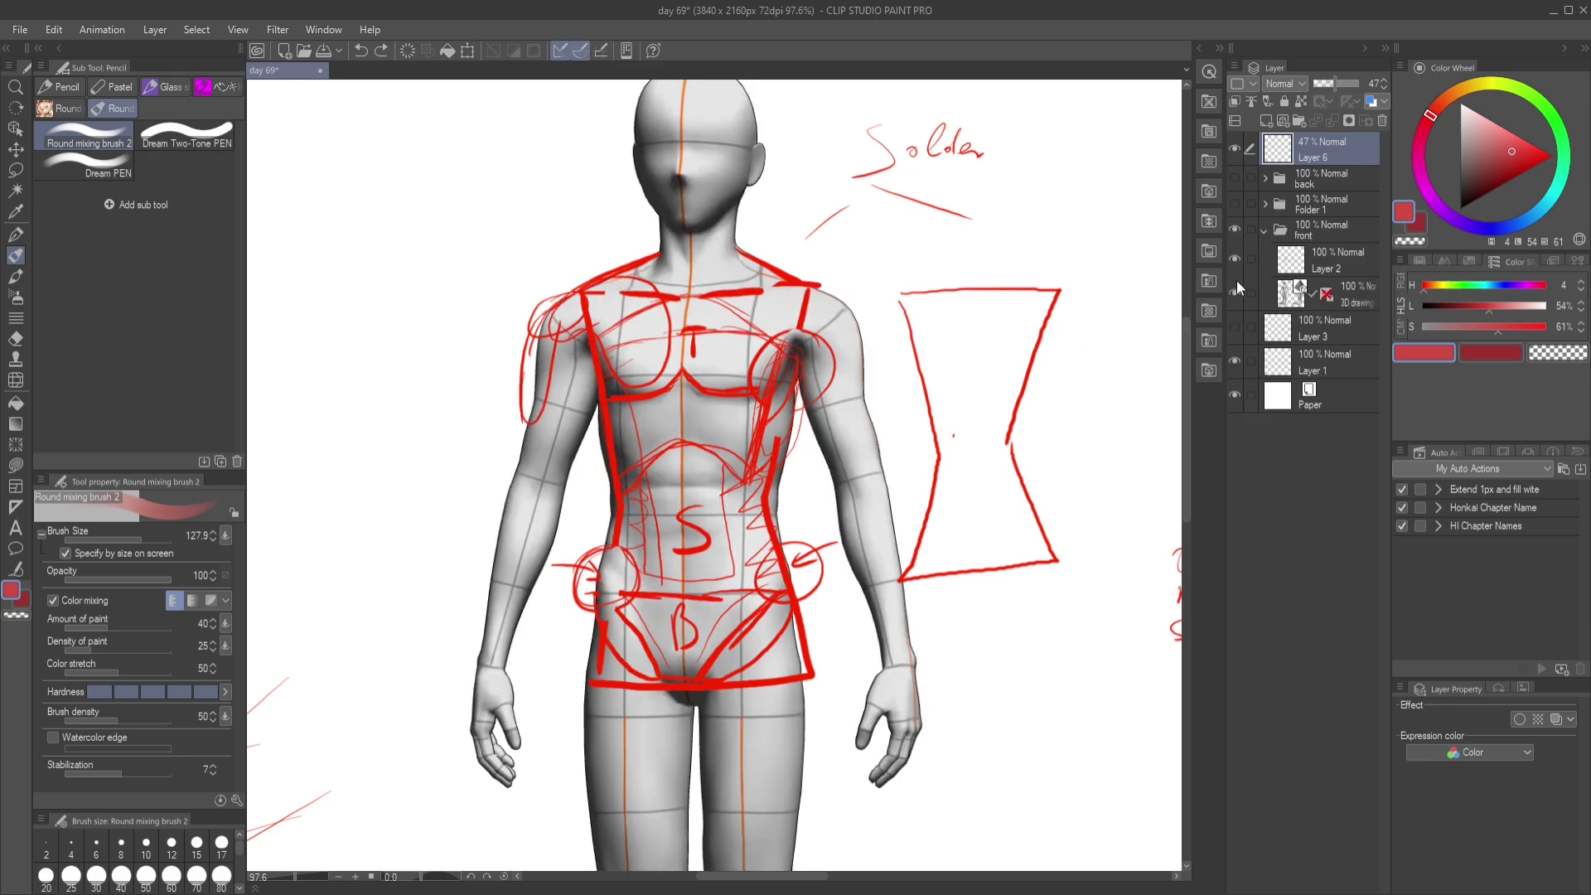
left_click(1231, 262)
left_click(1231, 262)
left_click(1235, 292)
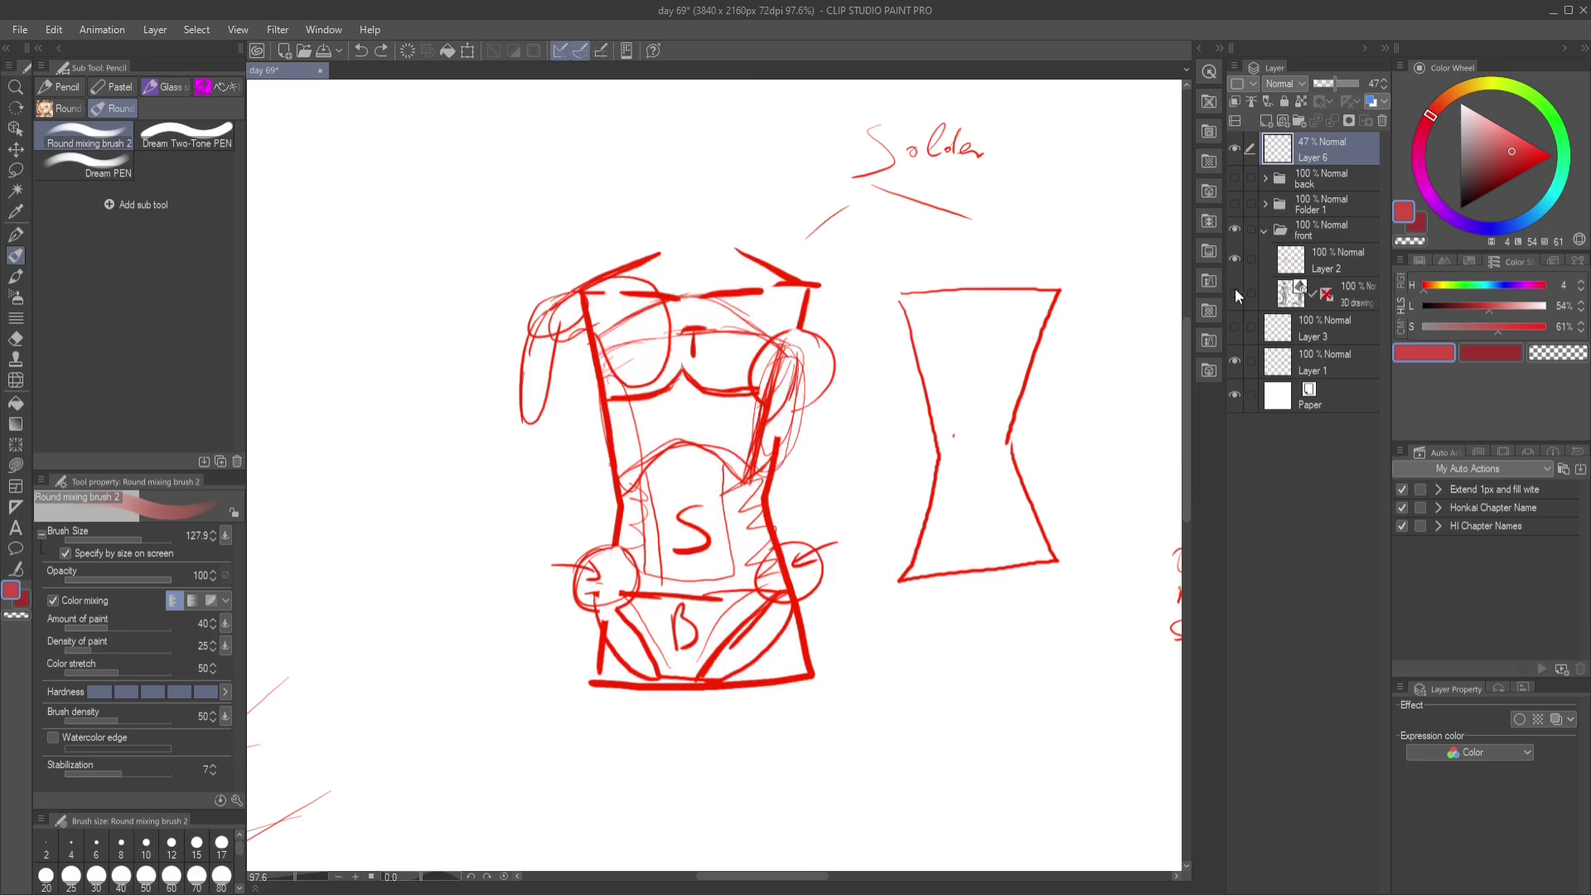
left_click(1236, 292)
left_click(1234, 259)
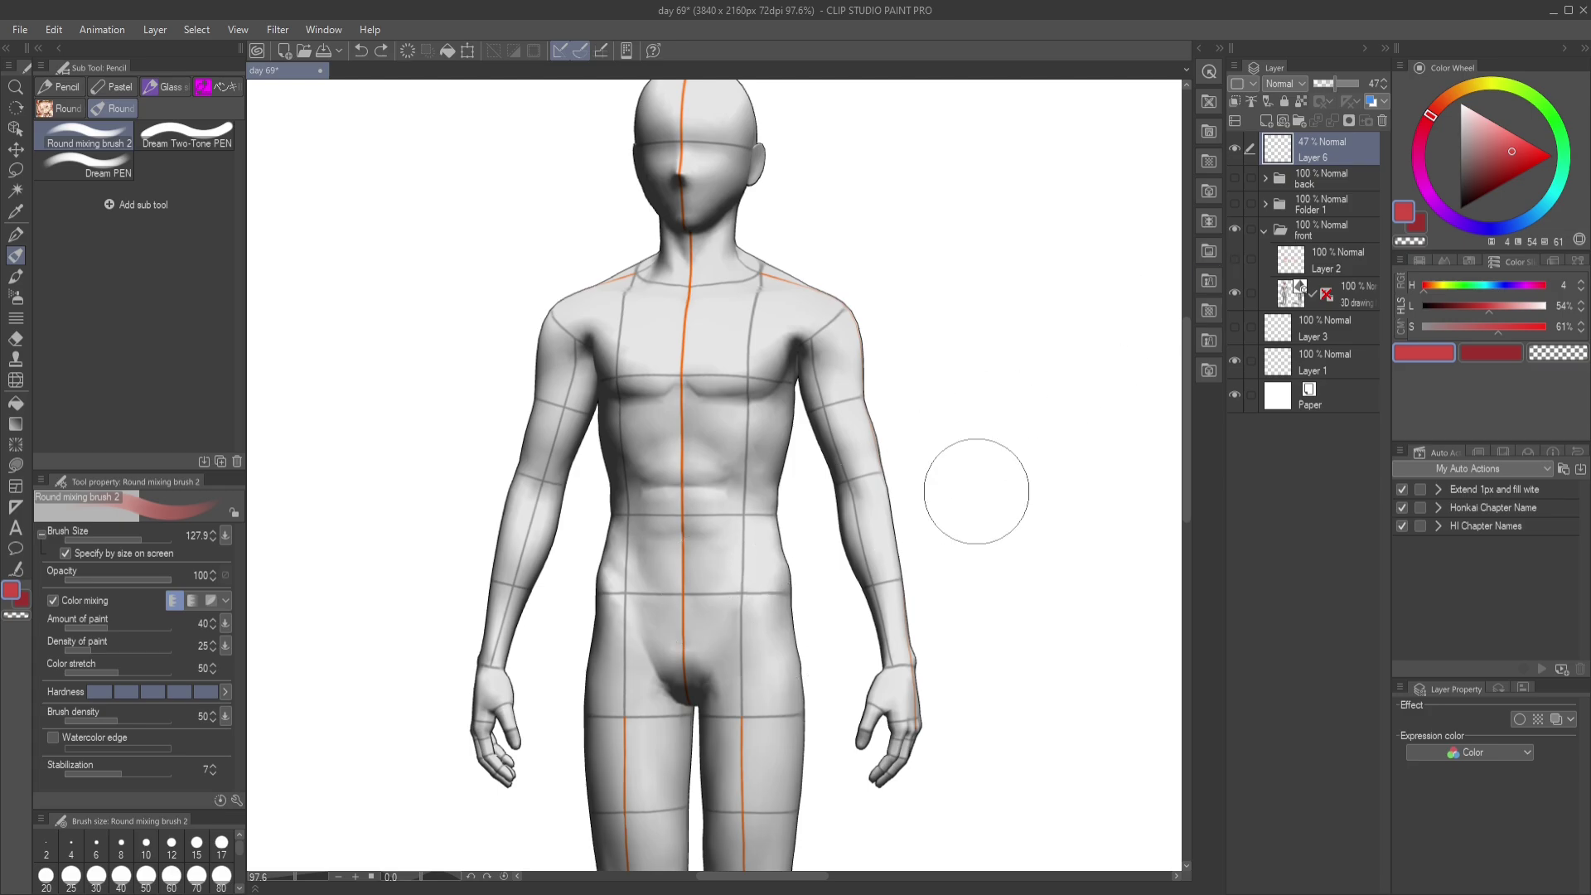
left_click(1234, 259)
- Examine the front-view man and woman figures along with their shape outlines, handwritten notes and sample line strokes
scroll(580, 621, "down", 4)
scroll(388, 698, "up", 4)
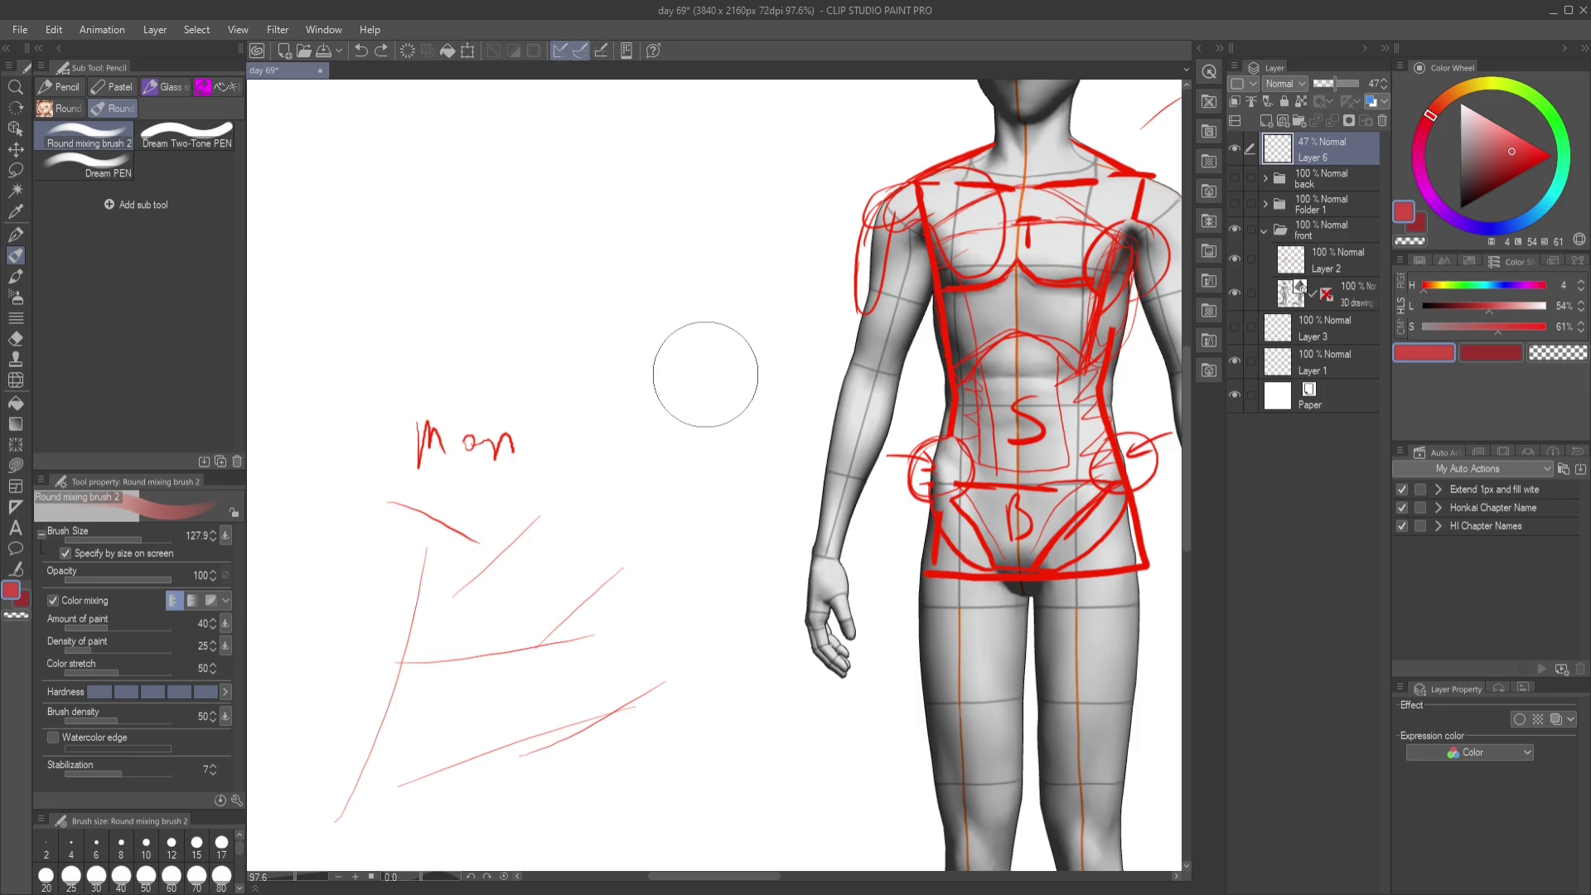
left_click_drag(992, 369, 647, 456)
scroll(841, 445, "down", 2)
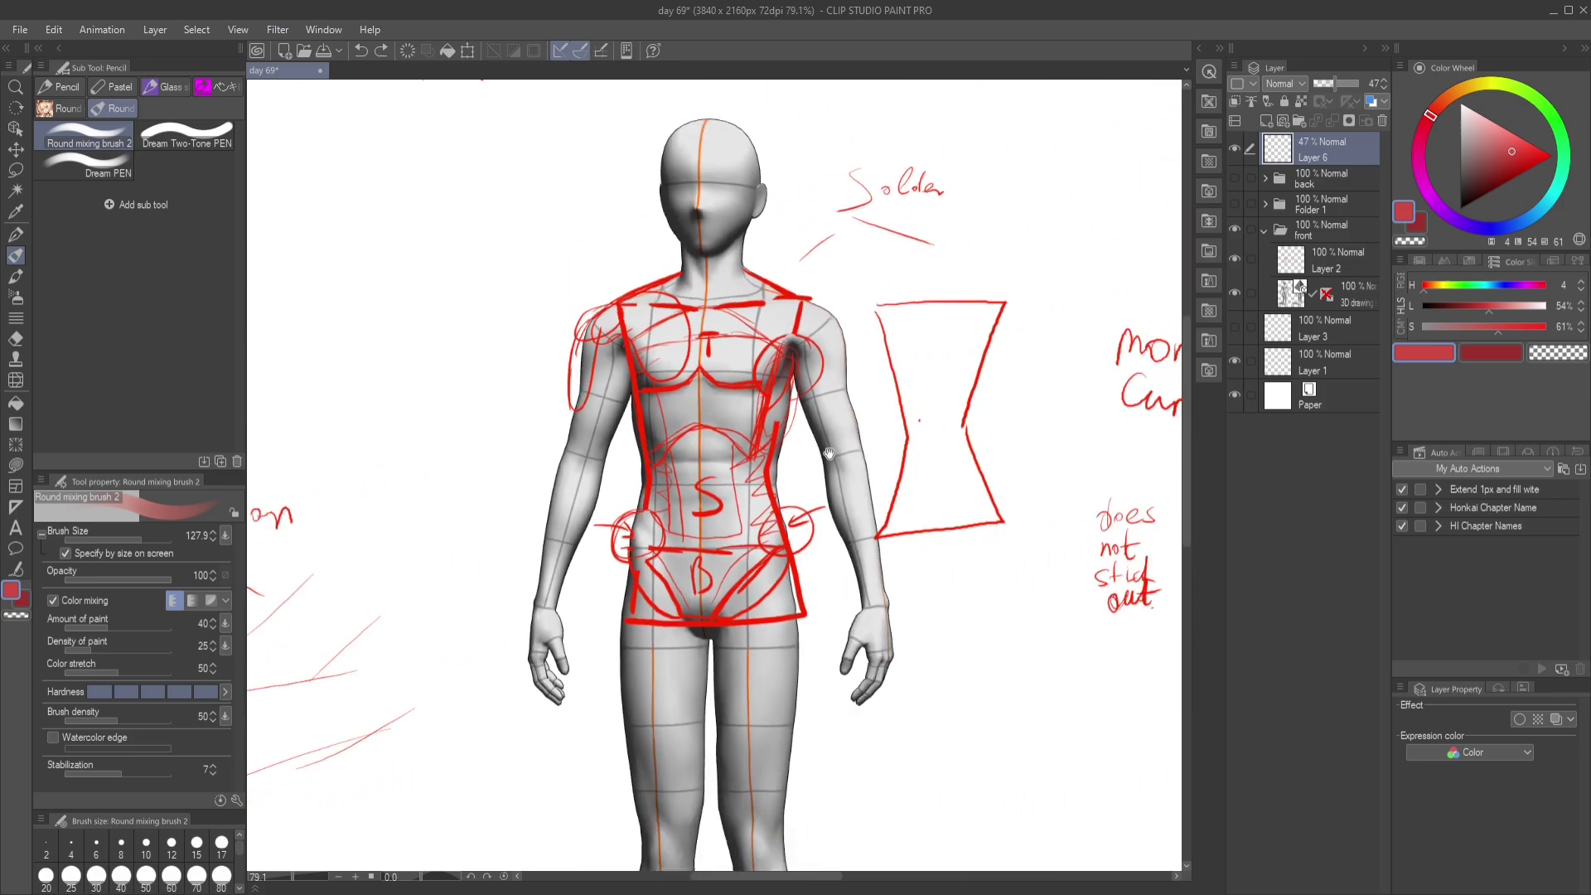
left_click_drag(1001, 469, 610, 386)
scroll(920, 415, "up", 2)
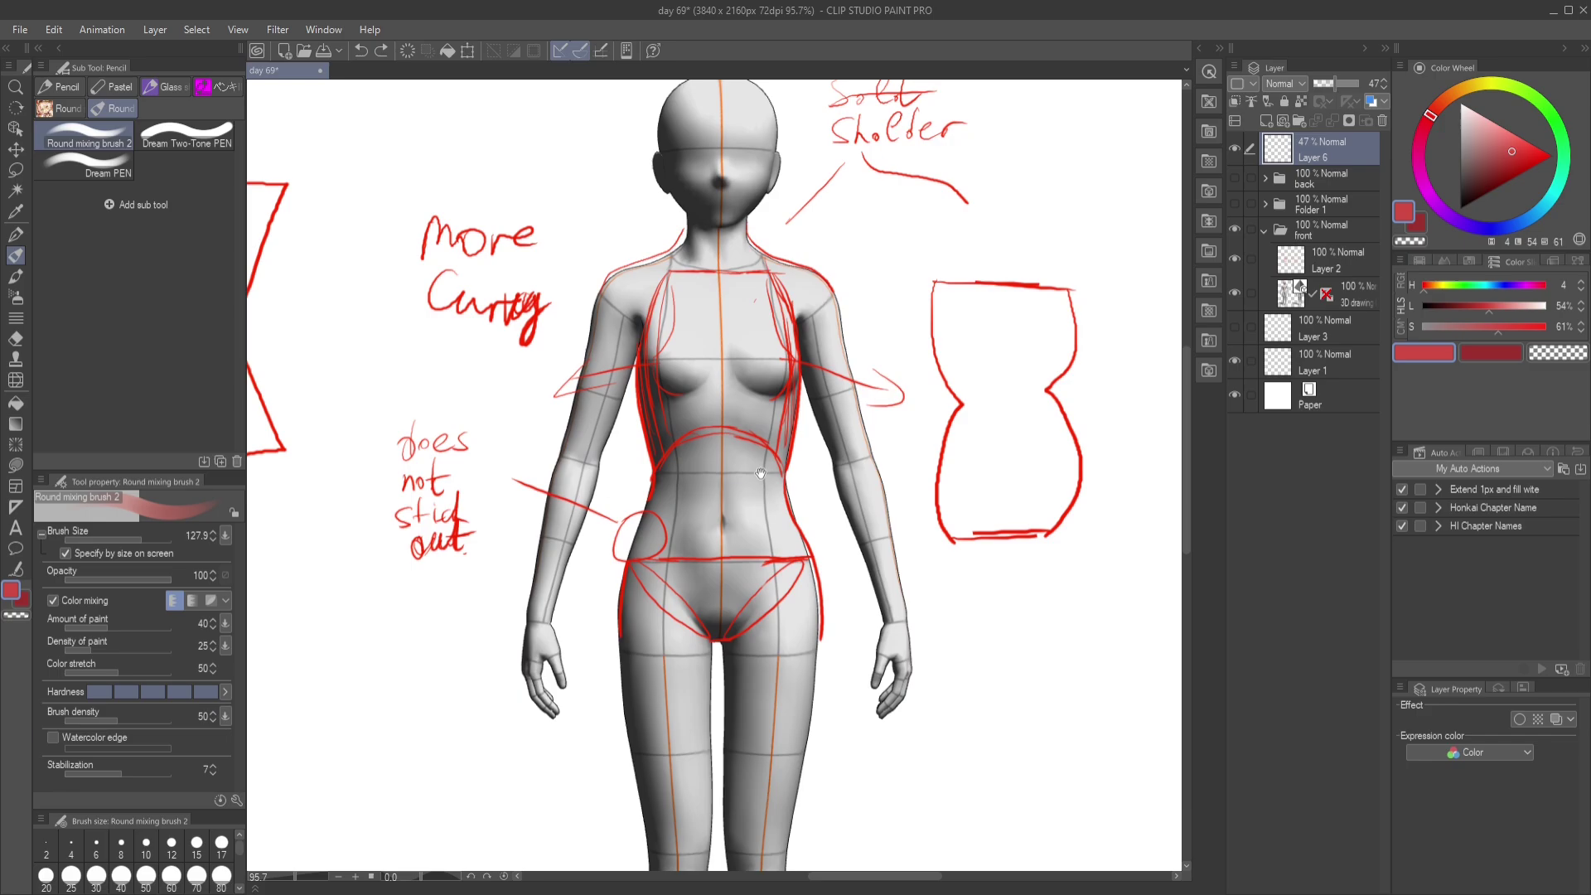
left_click_drag(939, 483, 919, 491)
left_click_drag(973, 670, 710, 391)
scroll(709, 391, "down", 3)
left_click_drag(913, 495, 873, 573)
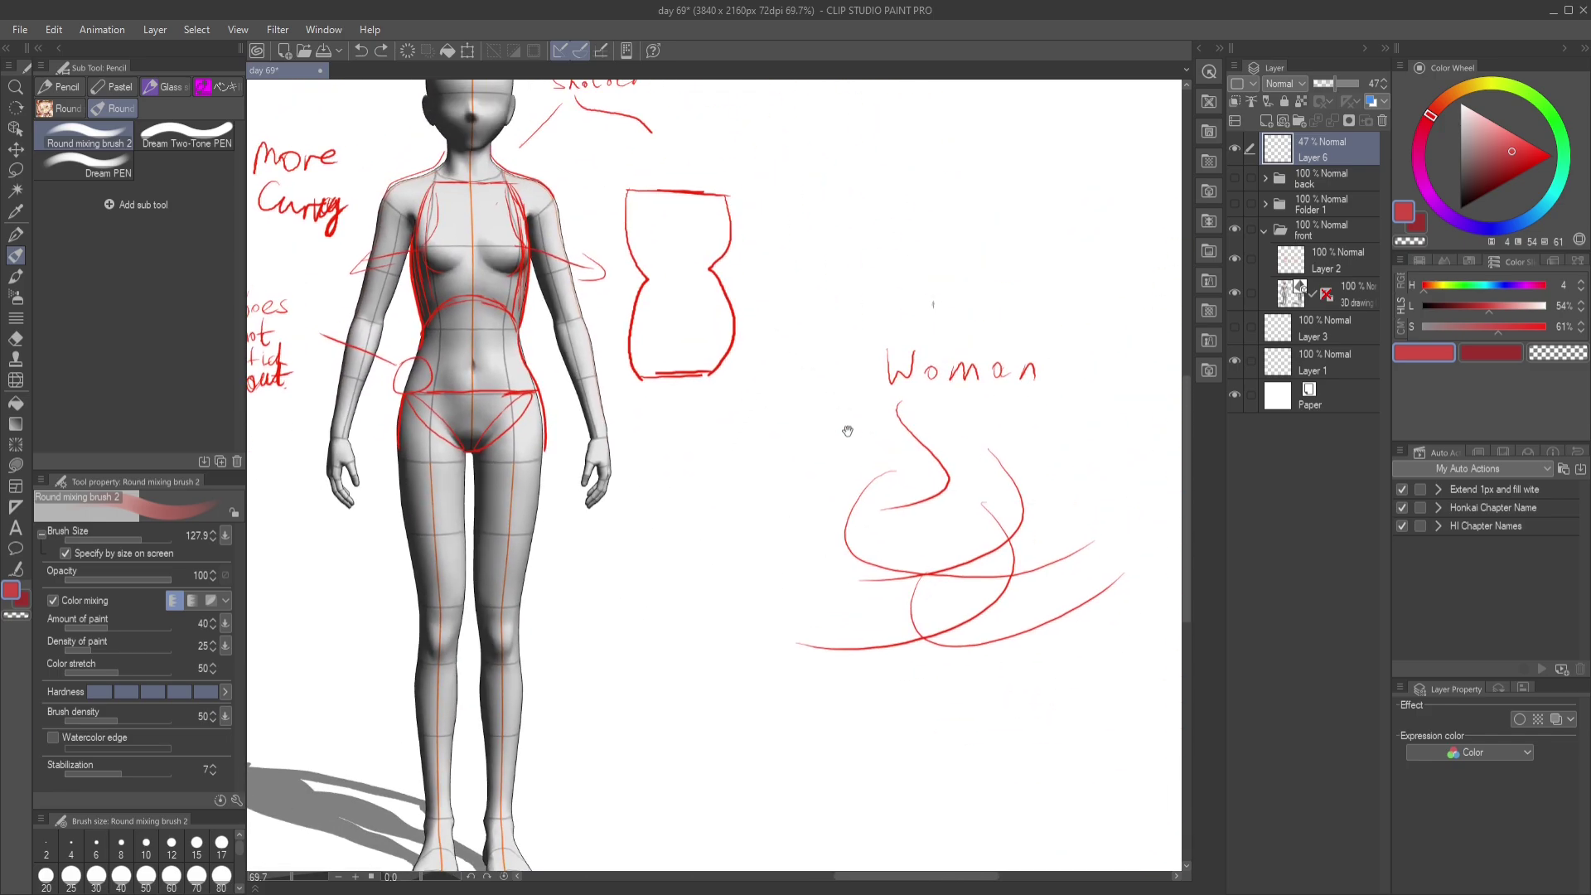
left_click_drag(730, 438, 754, 497)
left_click_drag(592, 381, 889, 488)
scroll(872, 482, "up", 3)
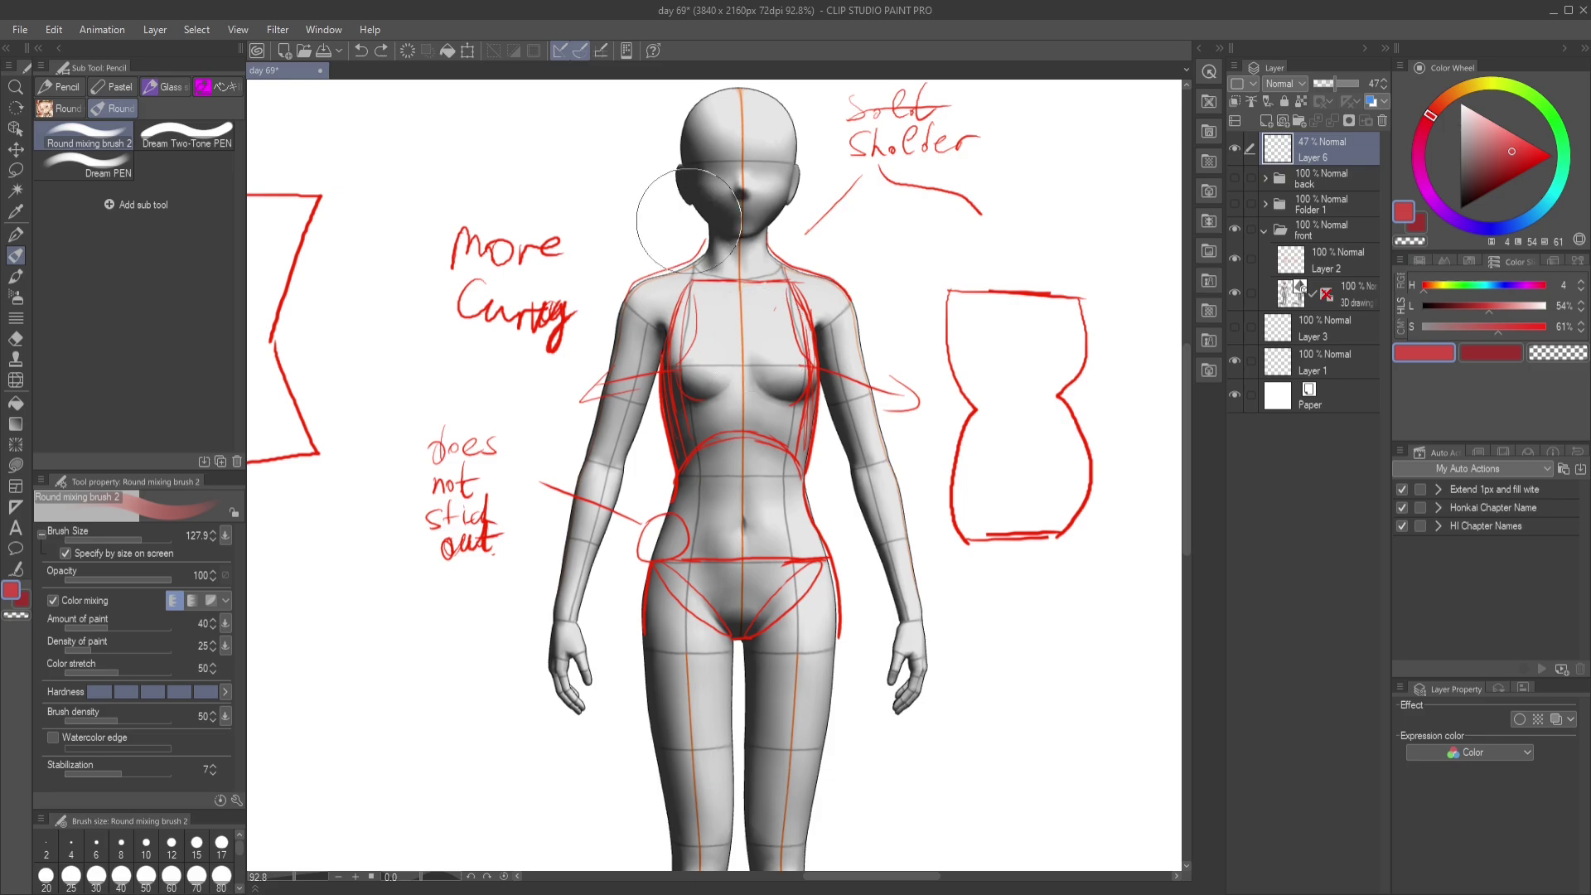
- Highlight the shoulder lines of the woman and the man with broad translucent red strokes, and undo each highlight
mouse_move(711, 247)
left_mouse_down()
mouse_move(621, 280)
mouse_move(892, 328)
left_mouse_up()
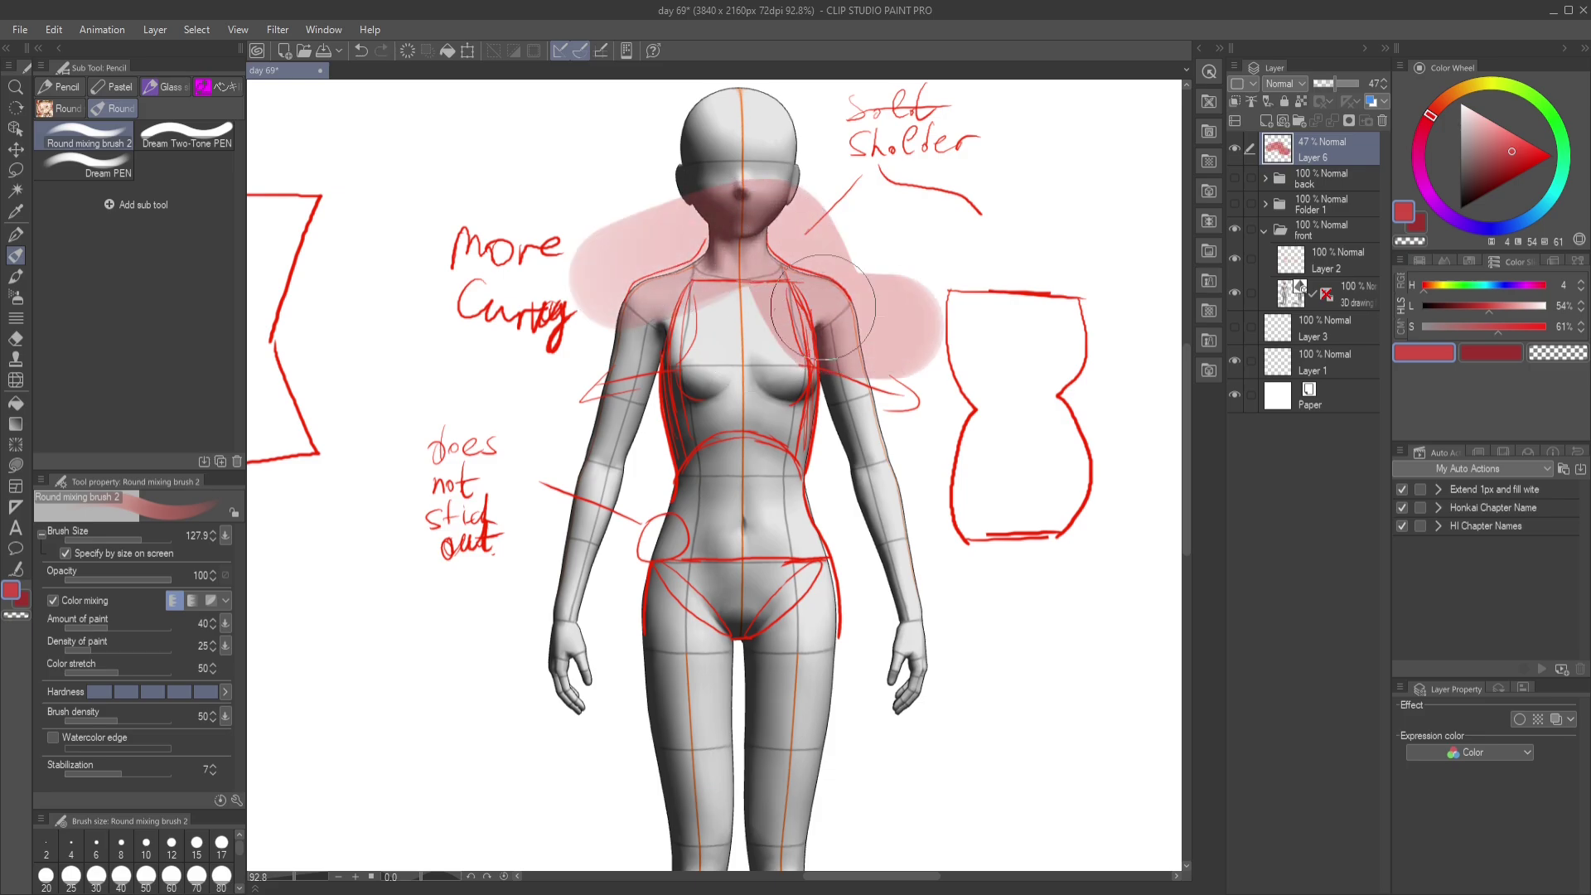
key("ctrl+z")
mouse_move(572, 340)
left_mouse_down()
mouse_move(818, 377)
mouse_move(658, 397)
mouse_move(711, 368)
left_mouse_up()
mouse_move(717, 296)
left_mouse_down()
mouse_move(532, 237)
mouse_move(409, 313)
left_mouse_up()
key("ctrl+z")
- Highlight the curves down both sides of the woman's body on Layer 6, and undo the strokes
left_click_drag(994, 414, 366, 315)
mouse_move(702, 298)
left_mouse_down()
mouse_move(680, 464)
mouse_move(614, 680)
left_mouse_up()
left_click_drag(787, 335, 867, 668)
left_click_drag(285, 437, 778, 480)
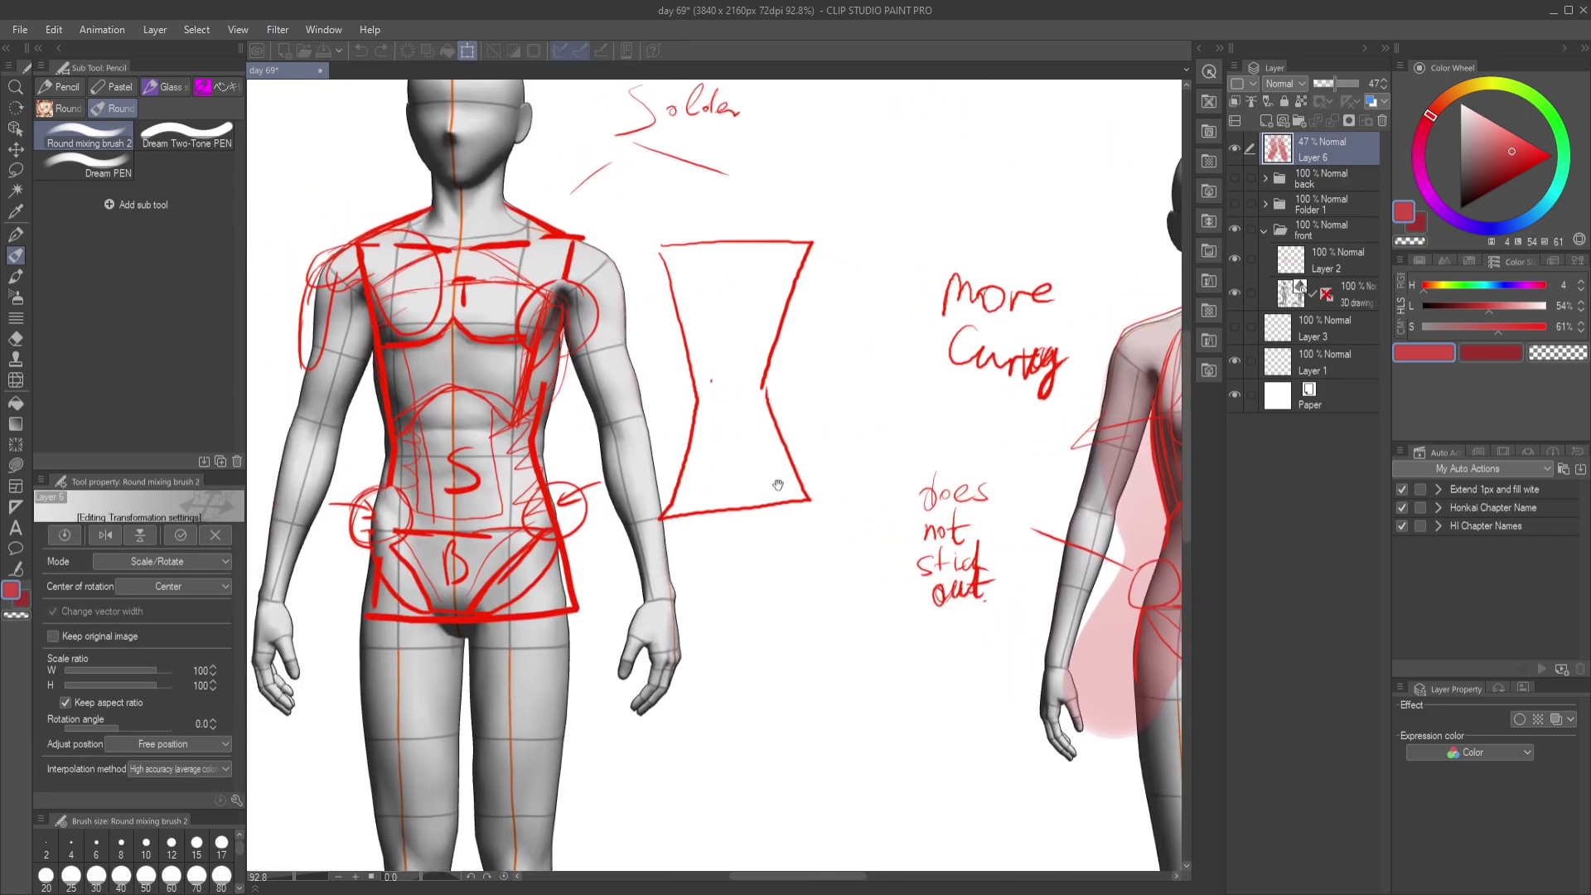
key("ctrl+z")
key("ctrl+z")
key("ctrl+z")
- Highlight both sides of the man's torso from the shoulders to the hips, and undo the strokes
left_click_drag(539, 266, 610, 638)
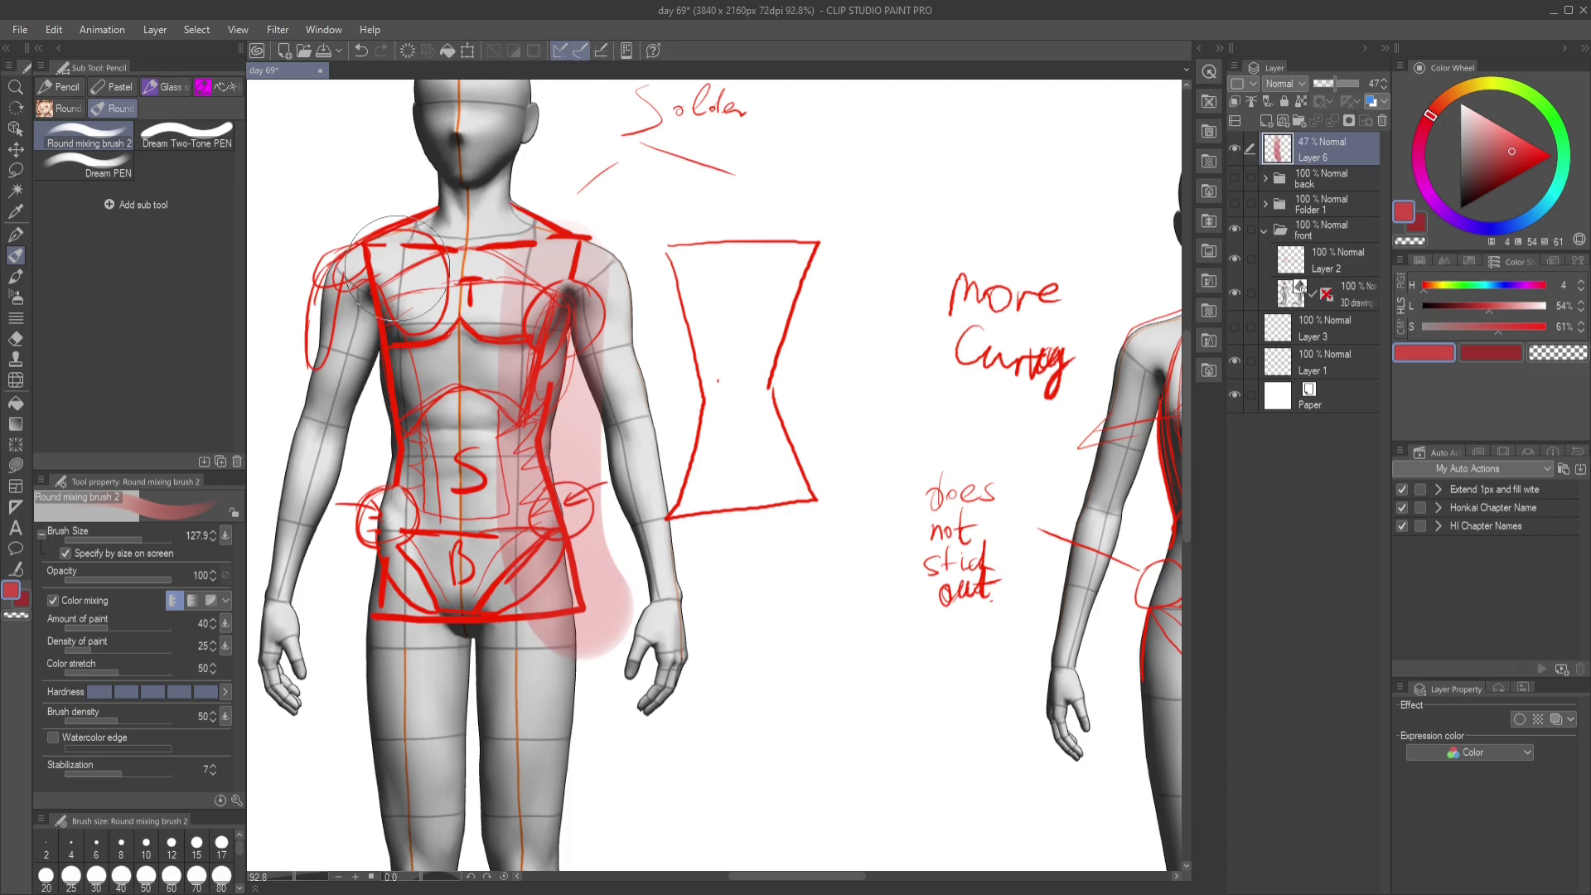
left_click_drag(389, 241, 348, 676)
key("ctrl+z")
key("ctrl+z")
- Mark across the waists of the woman and the man for comparison, and undo both strokes
left_click_drag(773, 551, 854, 561)
mouse_move(1006, 549)
left_mouse_down()
mouse_move(576, 519)
mouse_move(504, 556)
left_mouse_up()
left_click_drag(742, 450, 878, 441)
key("ctrl+z")
left_click_drag(331, 478, 768, 501)
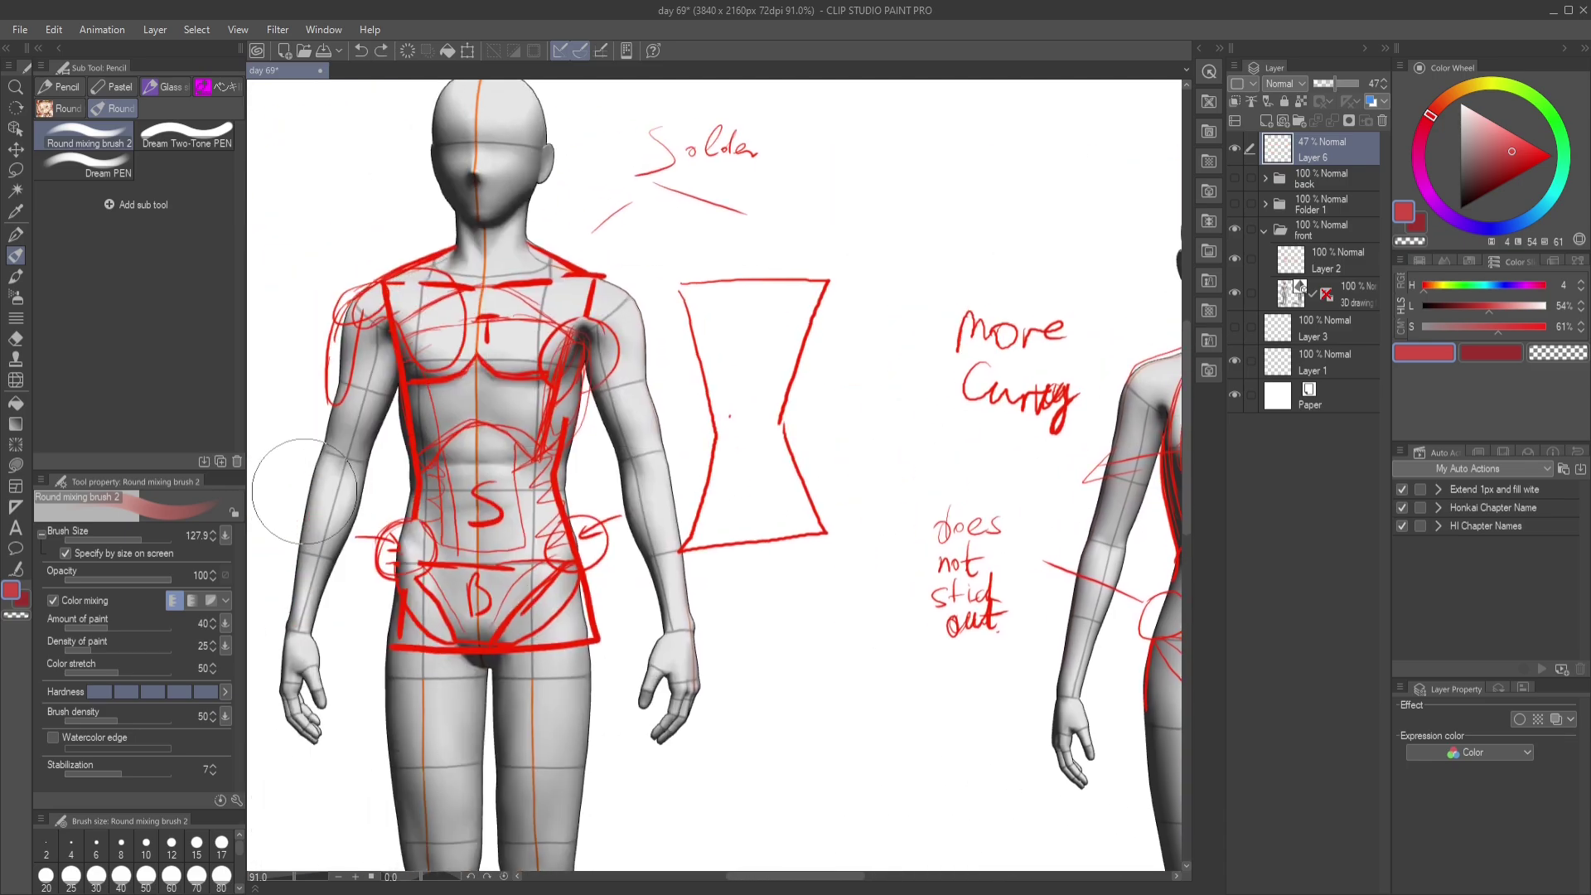
left_click_drag(483, 410, 578, 417)
key("ctrl+z")
- Highlight the lines running outward from the woman's upper chest across both arms, and undo the two strokes
left_click_drag(796, 490, 635, 483)
scroll(635, 484, "down", 2)
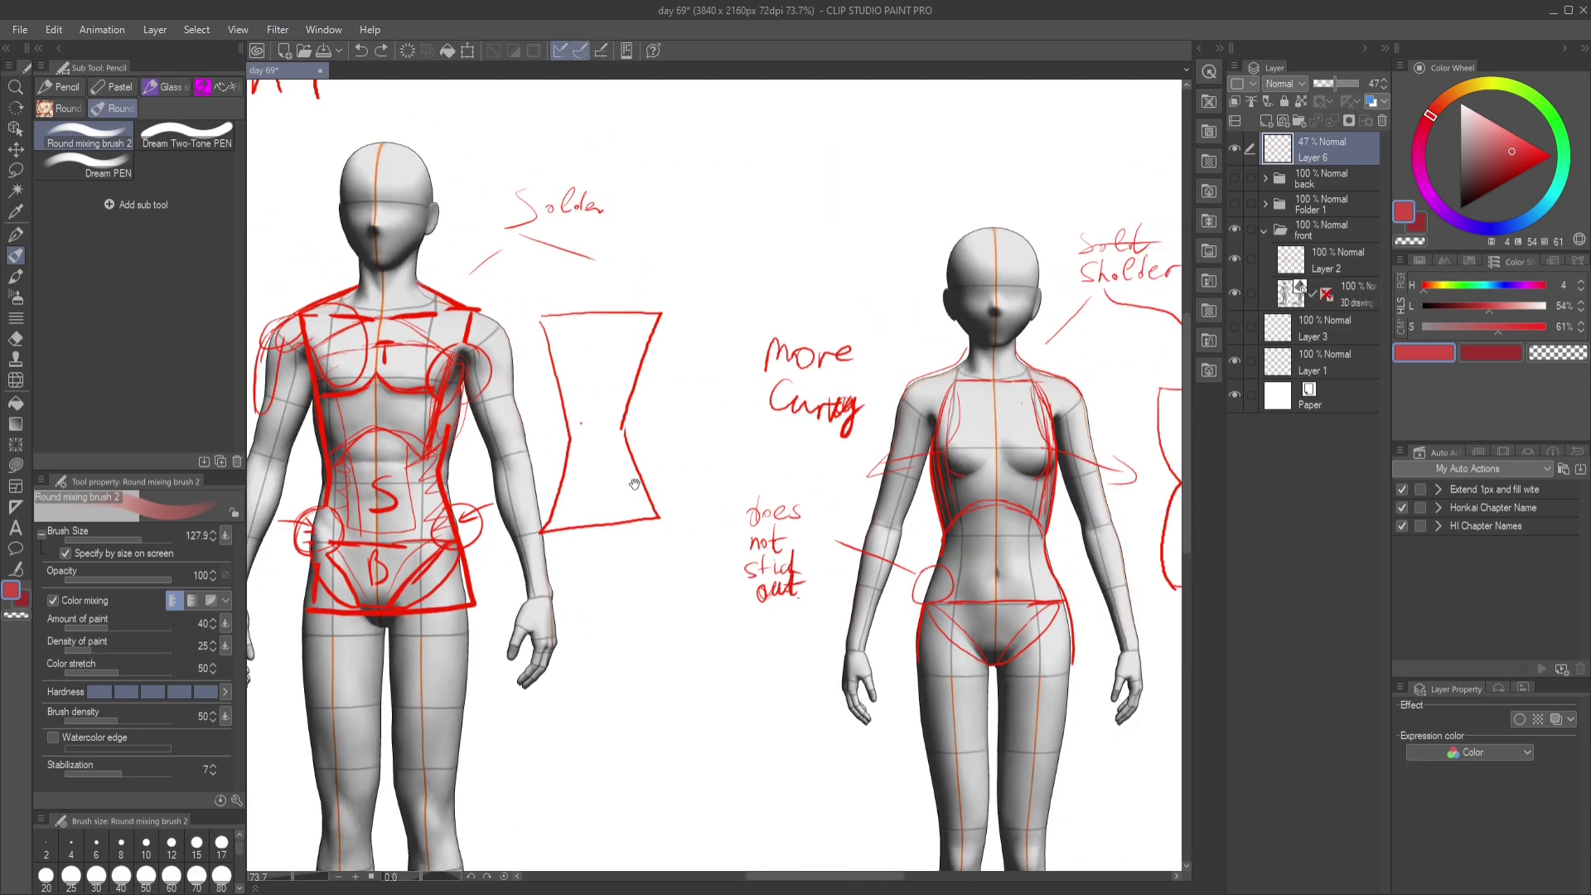
left_click_drag(832, 469, 742, 479)
left_click_drag(913, 472, 811, 502)
scroll(810, 502, "up", 3)
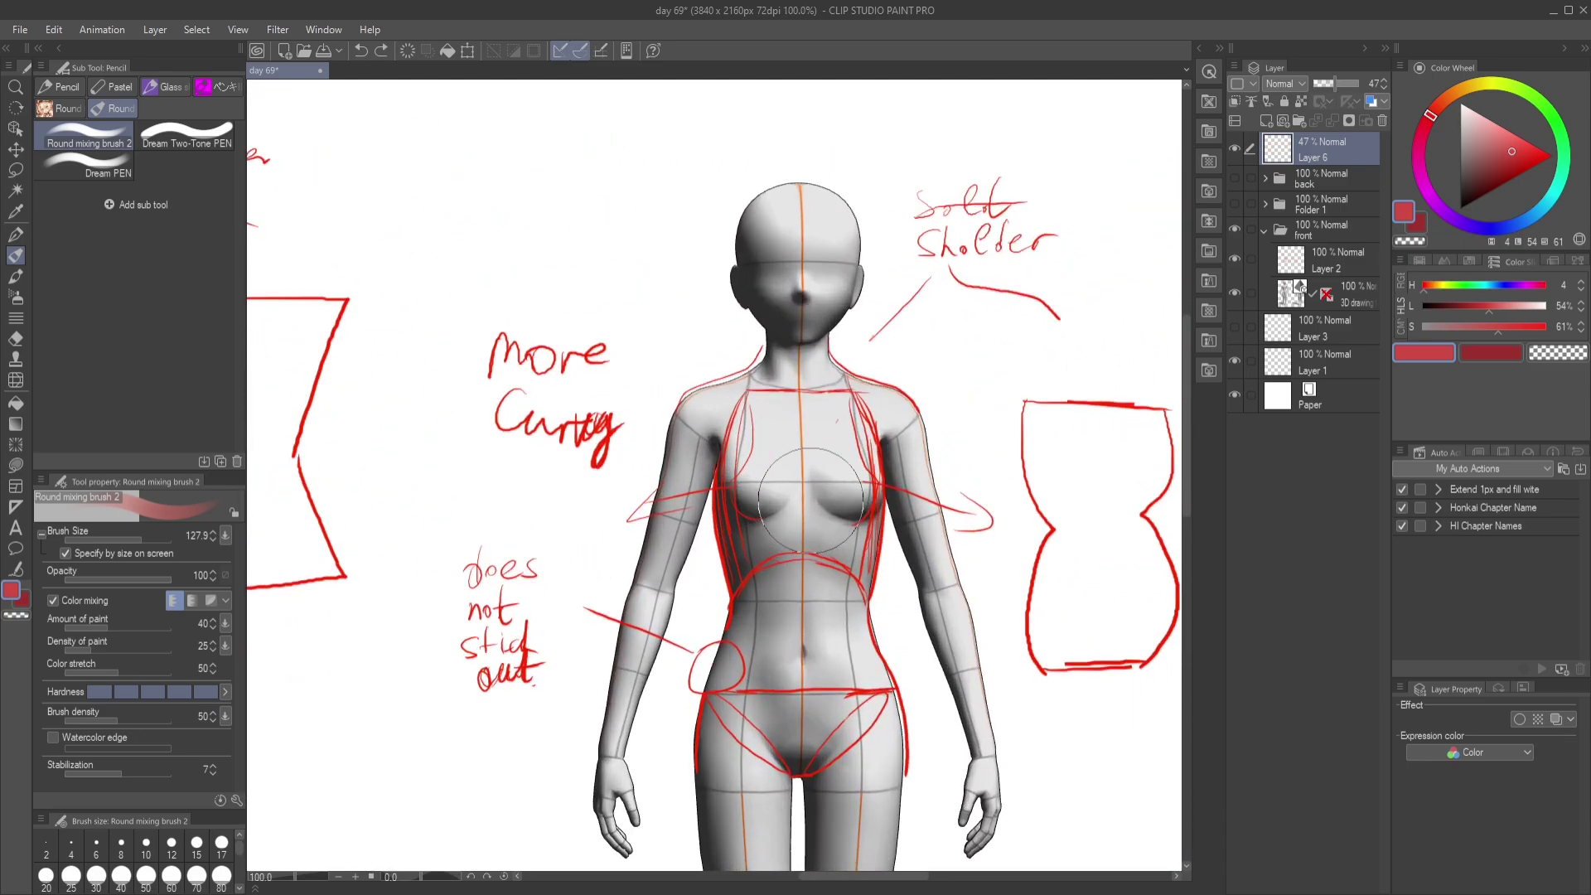
scroll(811, 502, "up", 1)
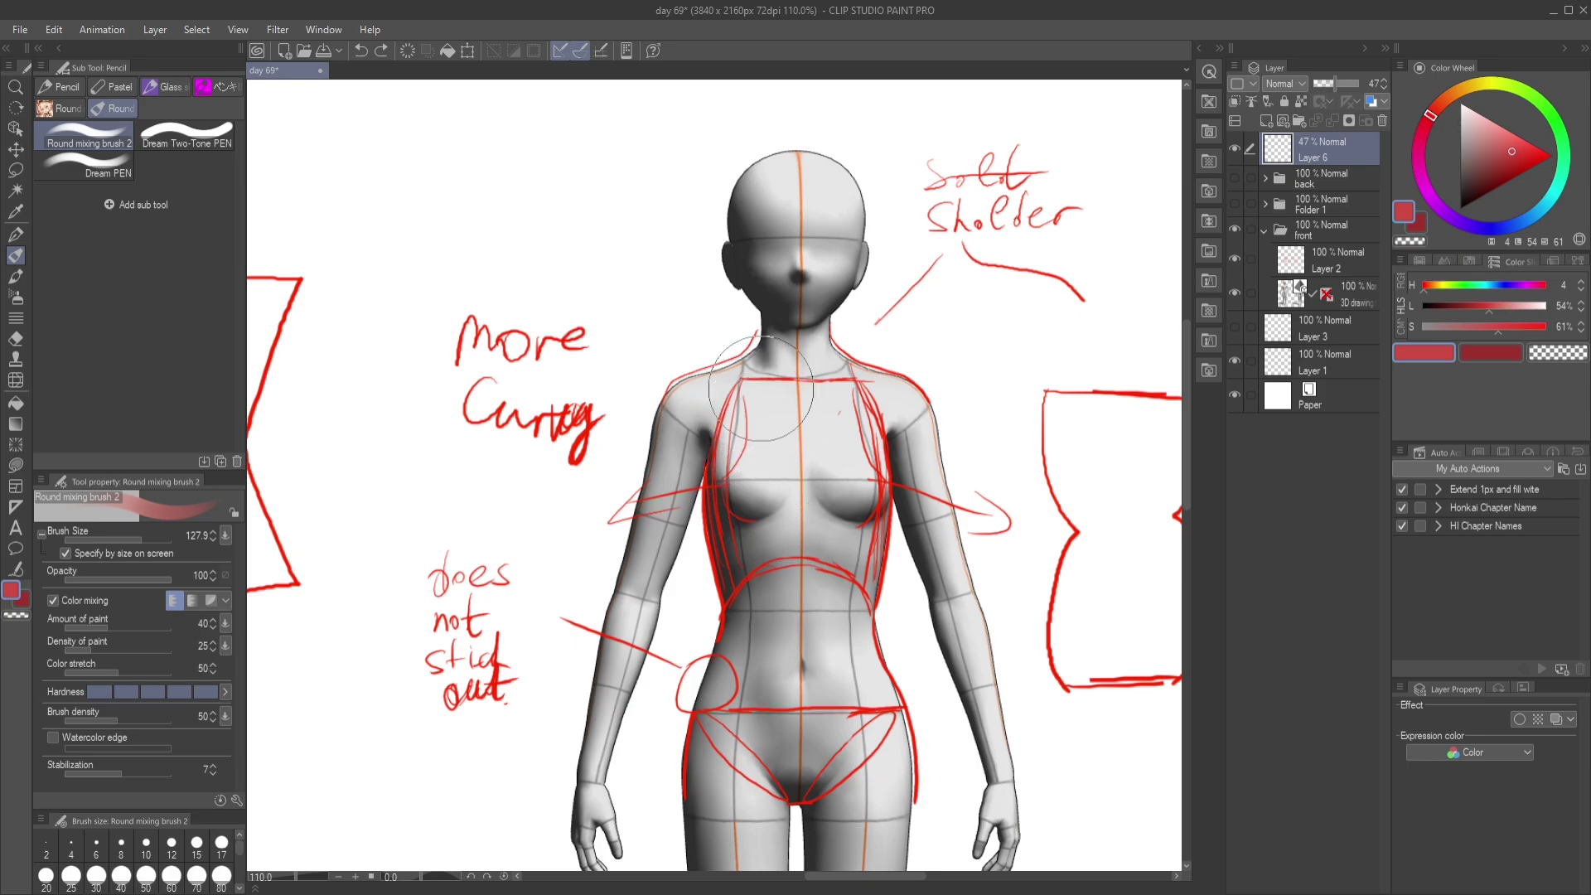
mouse_move(761, 401)
left_mouse_down()
mouse_move(759, 425)
mouse_move(579, 477)
left_mouse_up()
left_click_drag(853, 413, 1055, 567)
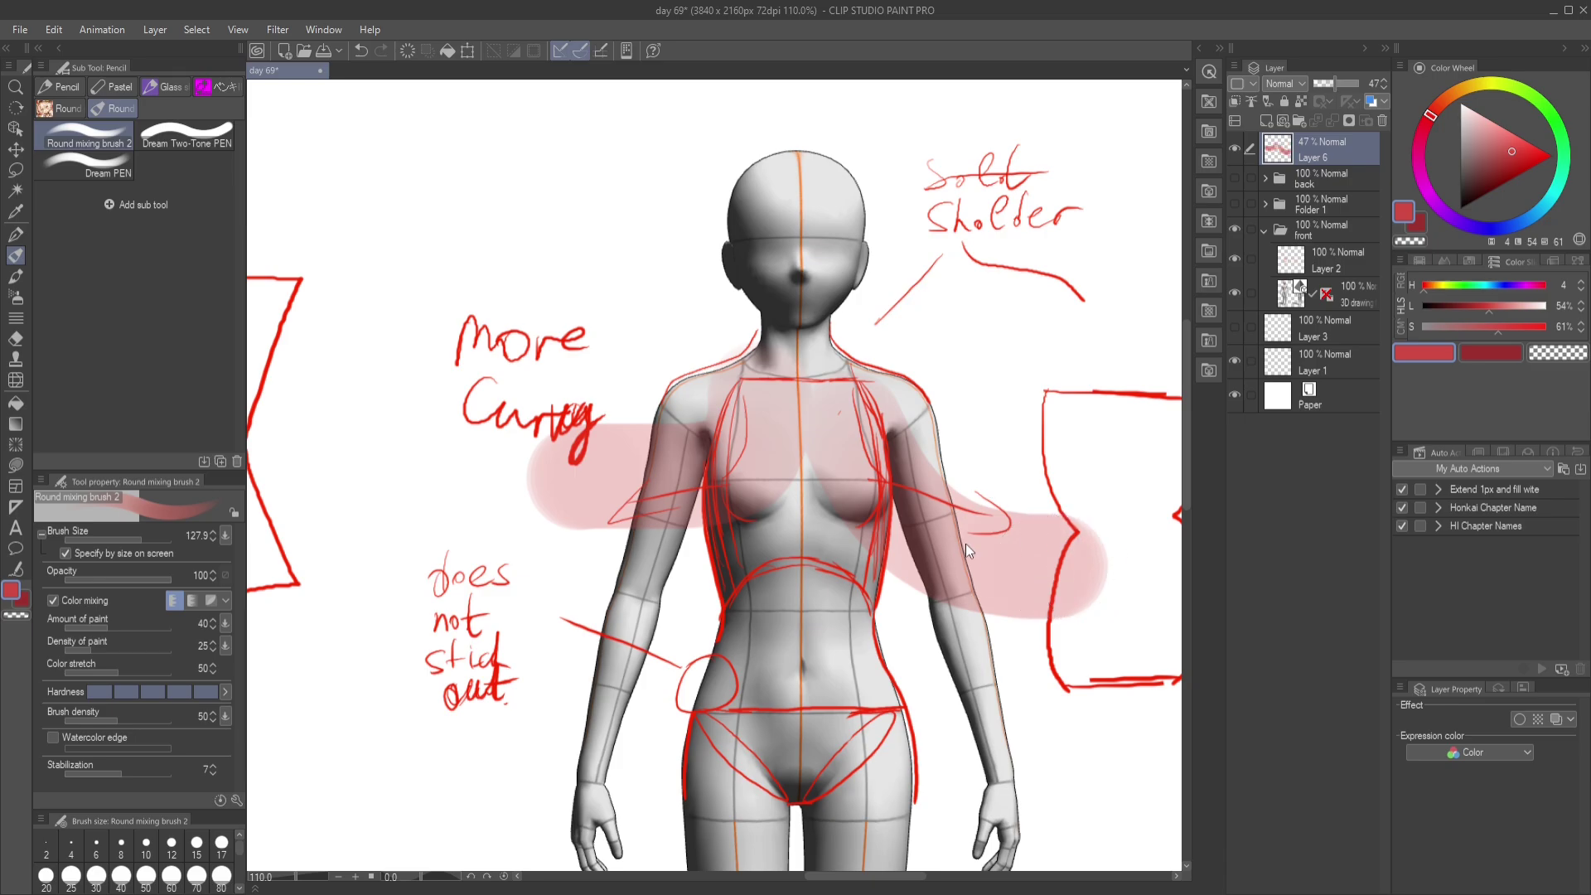
key("ctrl+z")
key("ctrl+z")
- Highlight the circled protruding hip areas on both sides of the man, and undo the marks
scroll(870, 613, "down", 3)
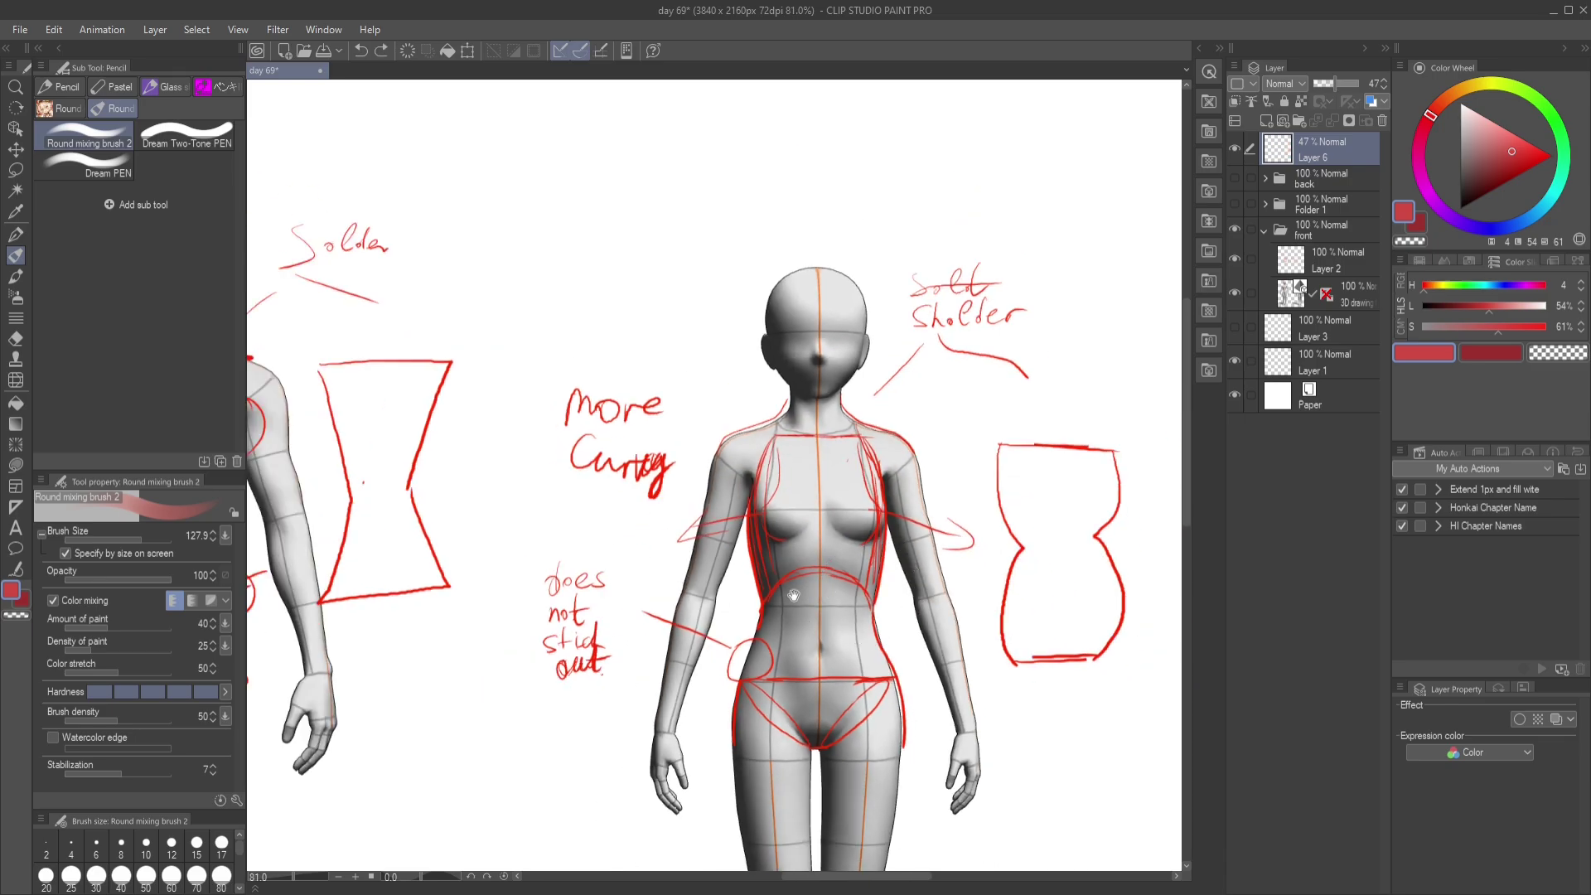
left_click_drag(724, 606, 887, 541)
left_click_drag(596, 545, 854, 530)
scroll(536, 611, "up", 5)
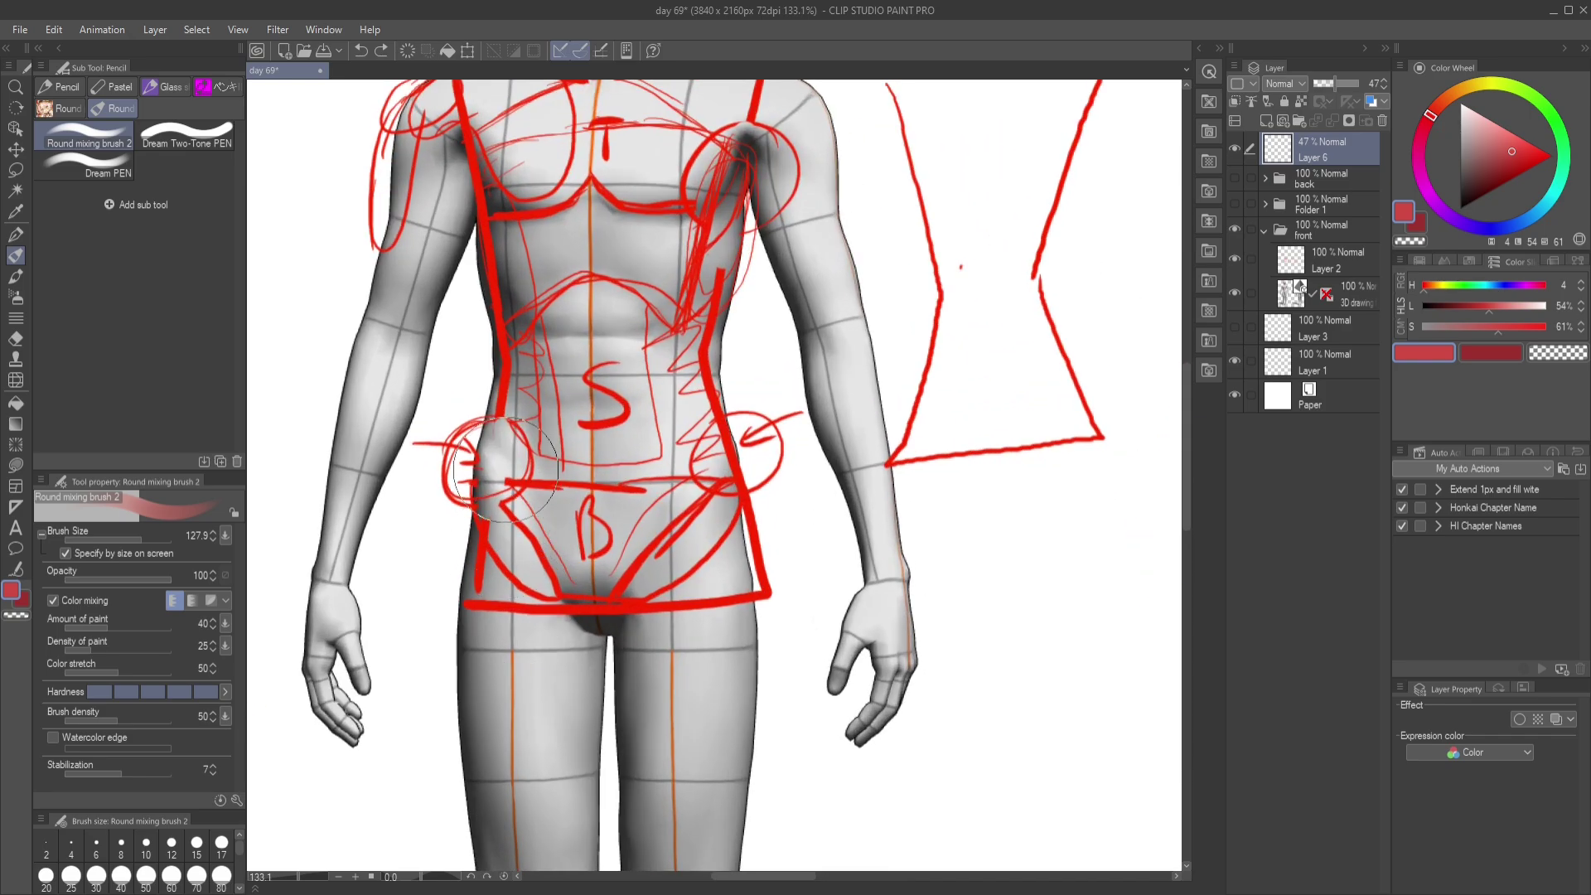
left_click_drag(485, 467, 520, 466)
left_click_drag(753, 466, 739, 486)
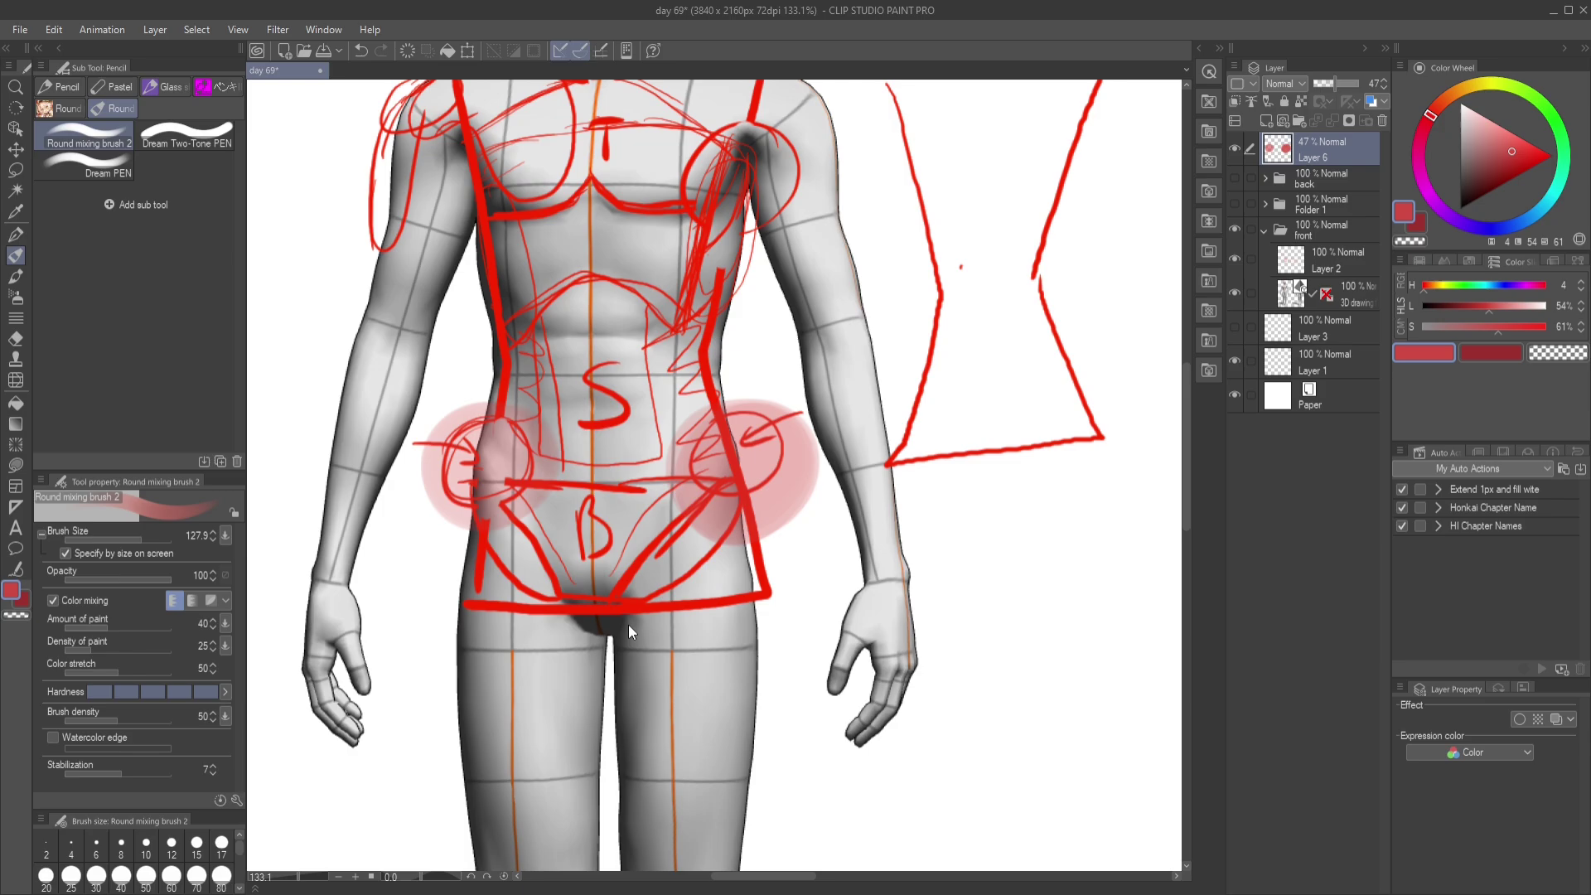
key("ctrl+z")
key("ctrl+z")
- Highlight the matching hip areas on both sides of the woman, and undo the marks
scroll(628, 624, "down", 3)
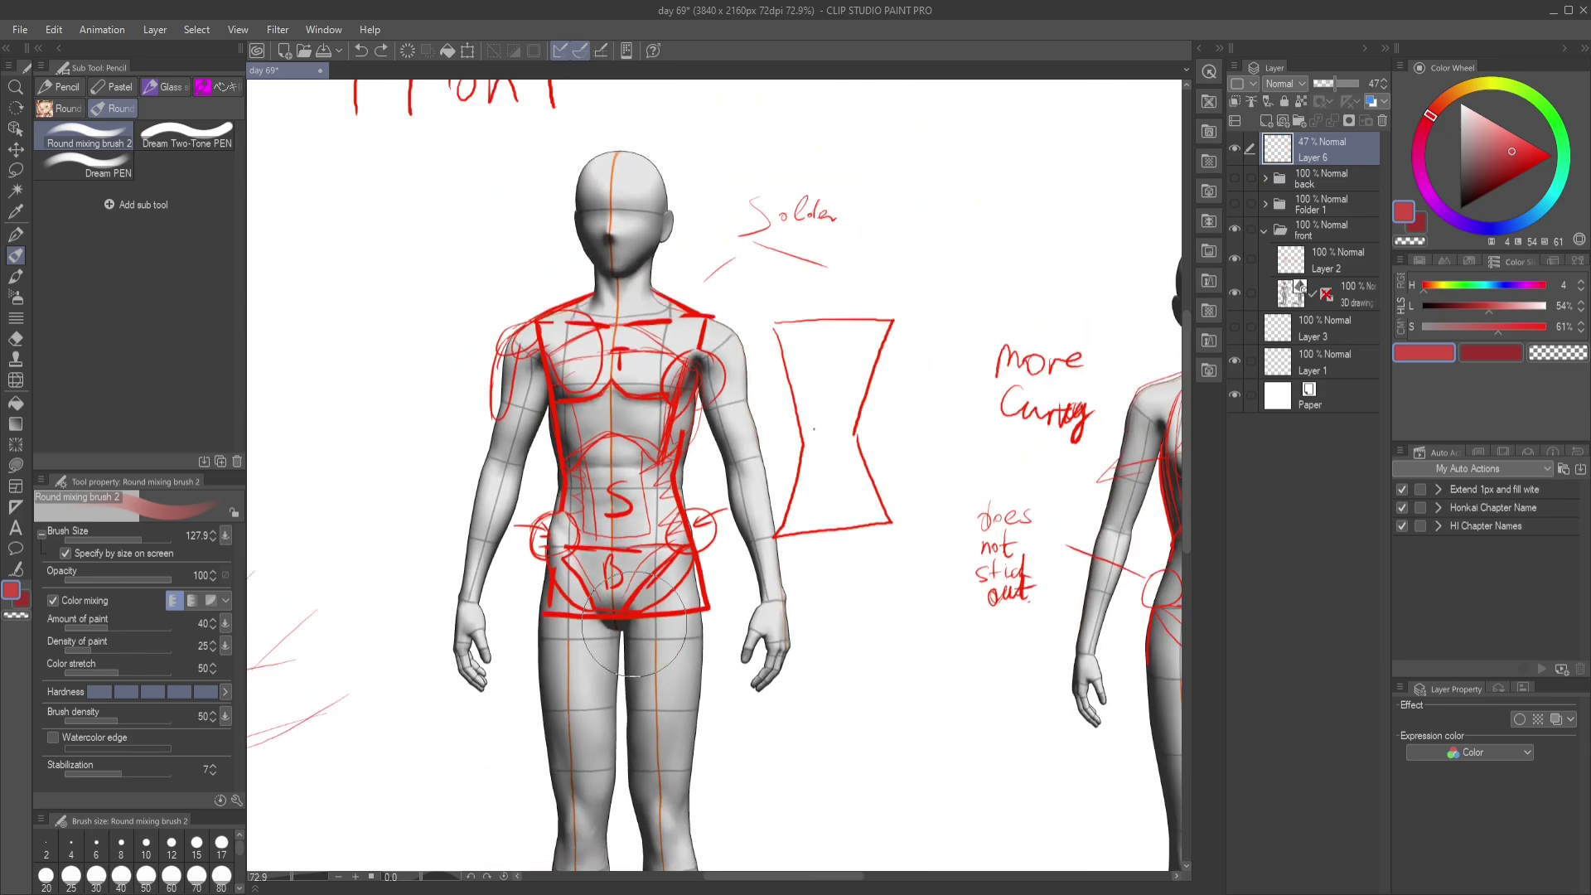
scroll(912, 596, "right", 5)
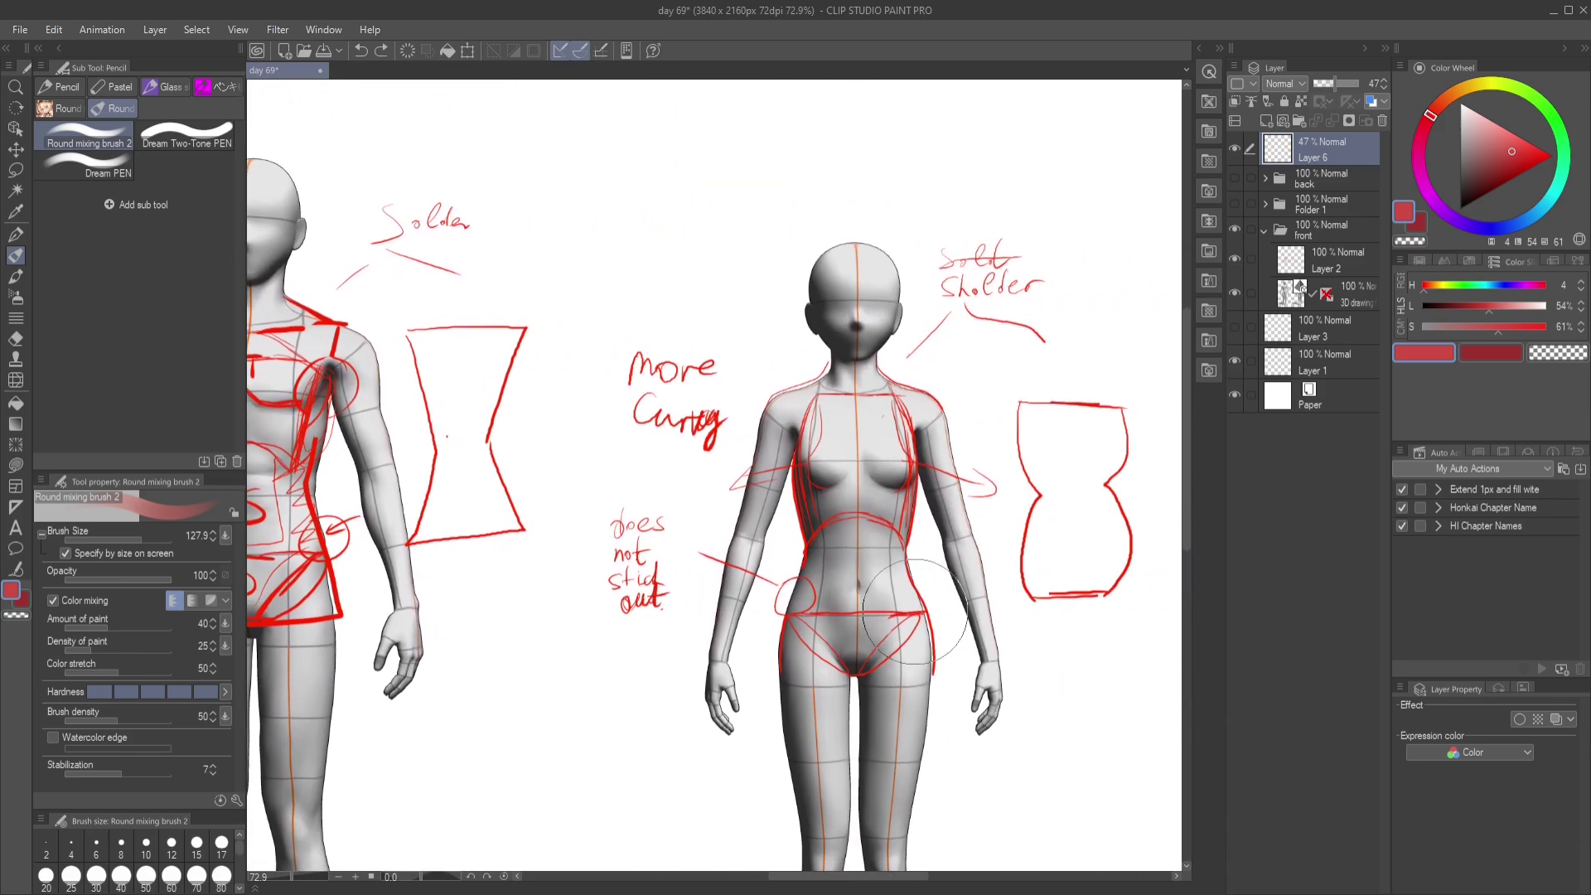
scroll(915, 613, "up", 4)
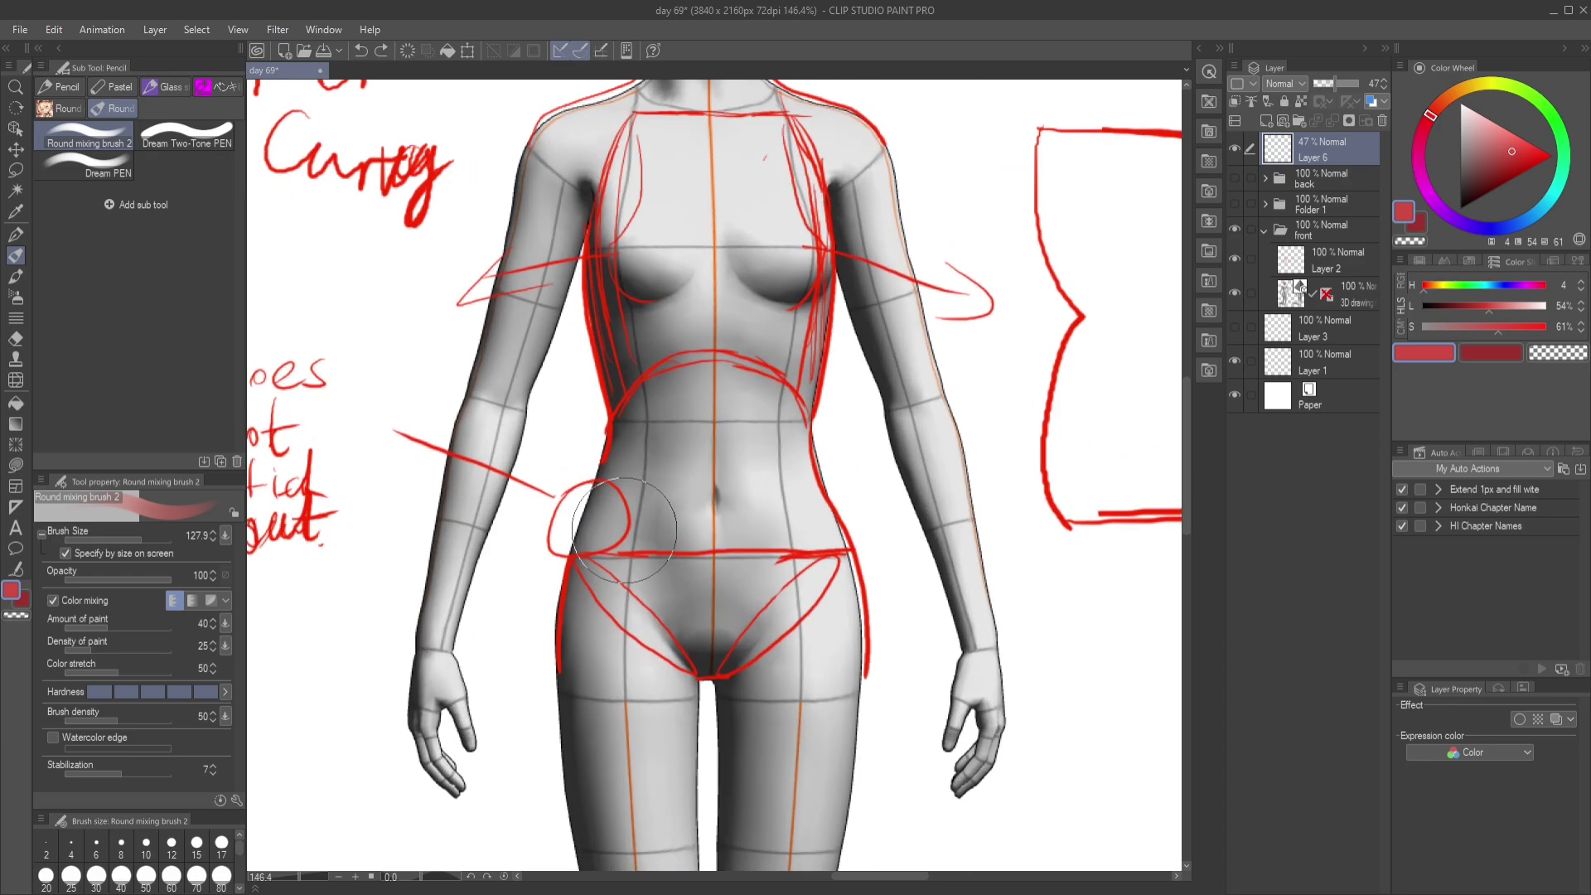
mouse_move(750, 323)
left_mouse_down()
mouse_move(710, 632)
mouse_move(735, 282)
left_mouse_up()
left_click_drag(602, 501, 560, 524)
left_click_drag(775, 503, 832, 556)
key("ctrl+z")
key("ctrl+z")
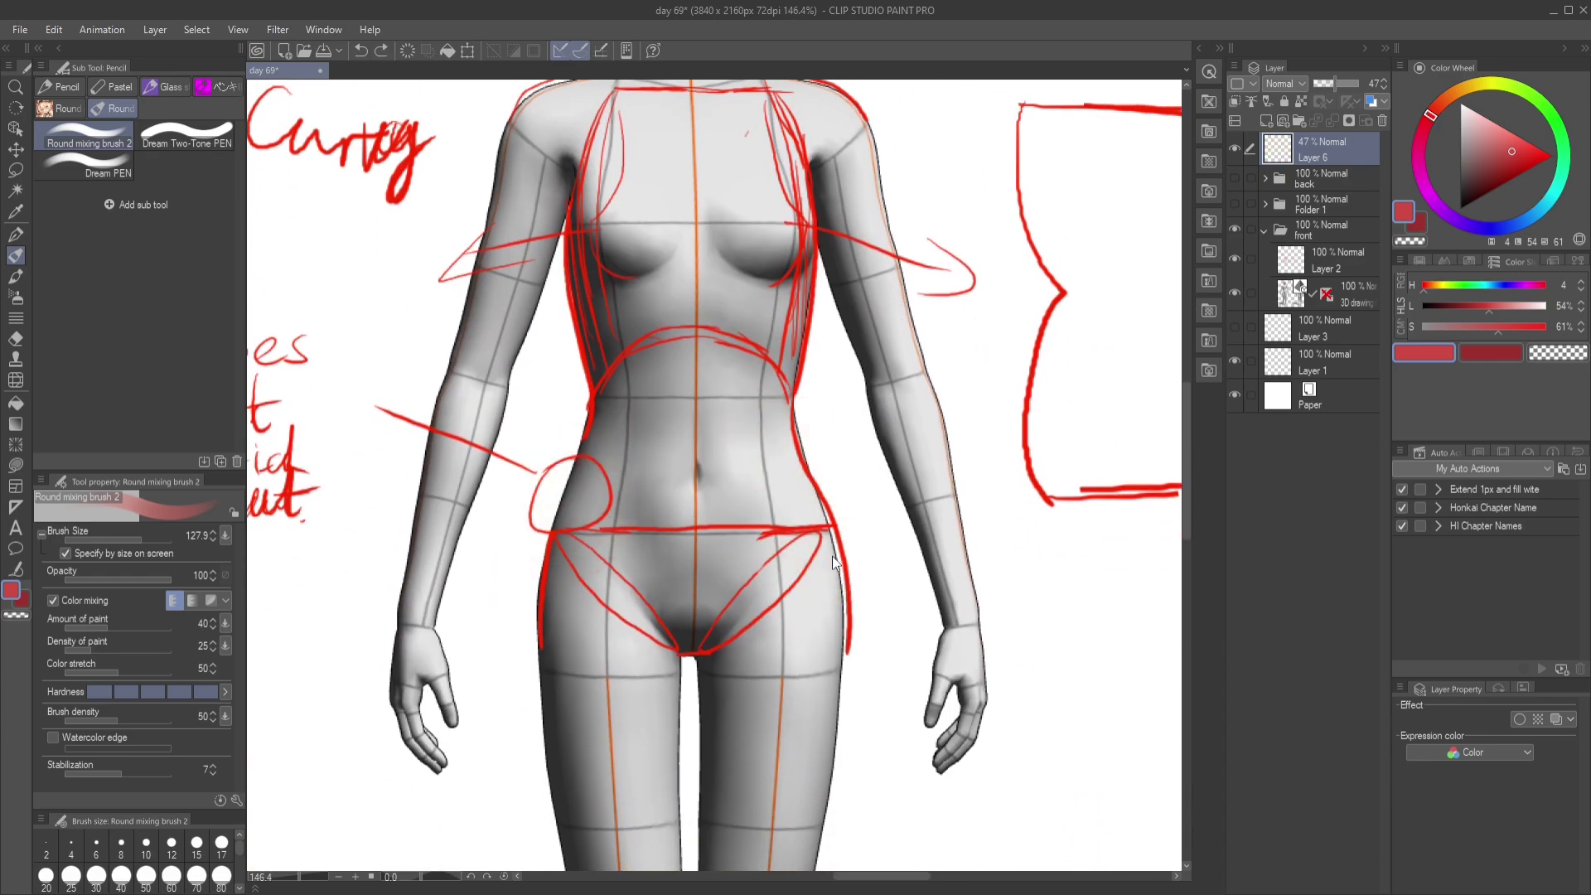
- Mark the hip regions of the front-view man and woman with both figures in view, and undo the strokes
scroll(832, 557, "down", 5)
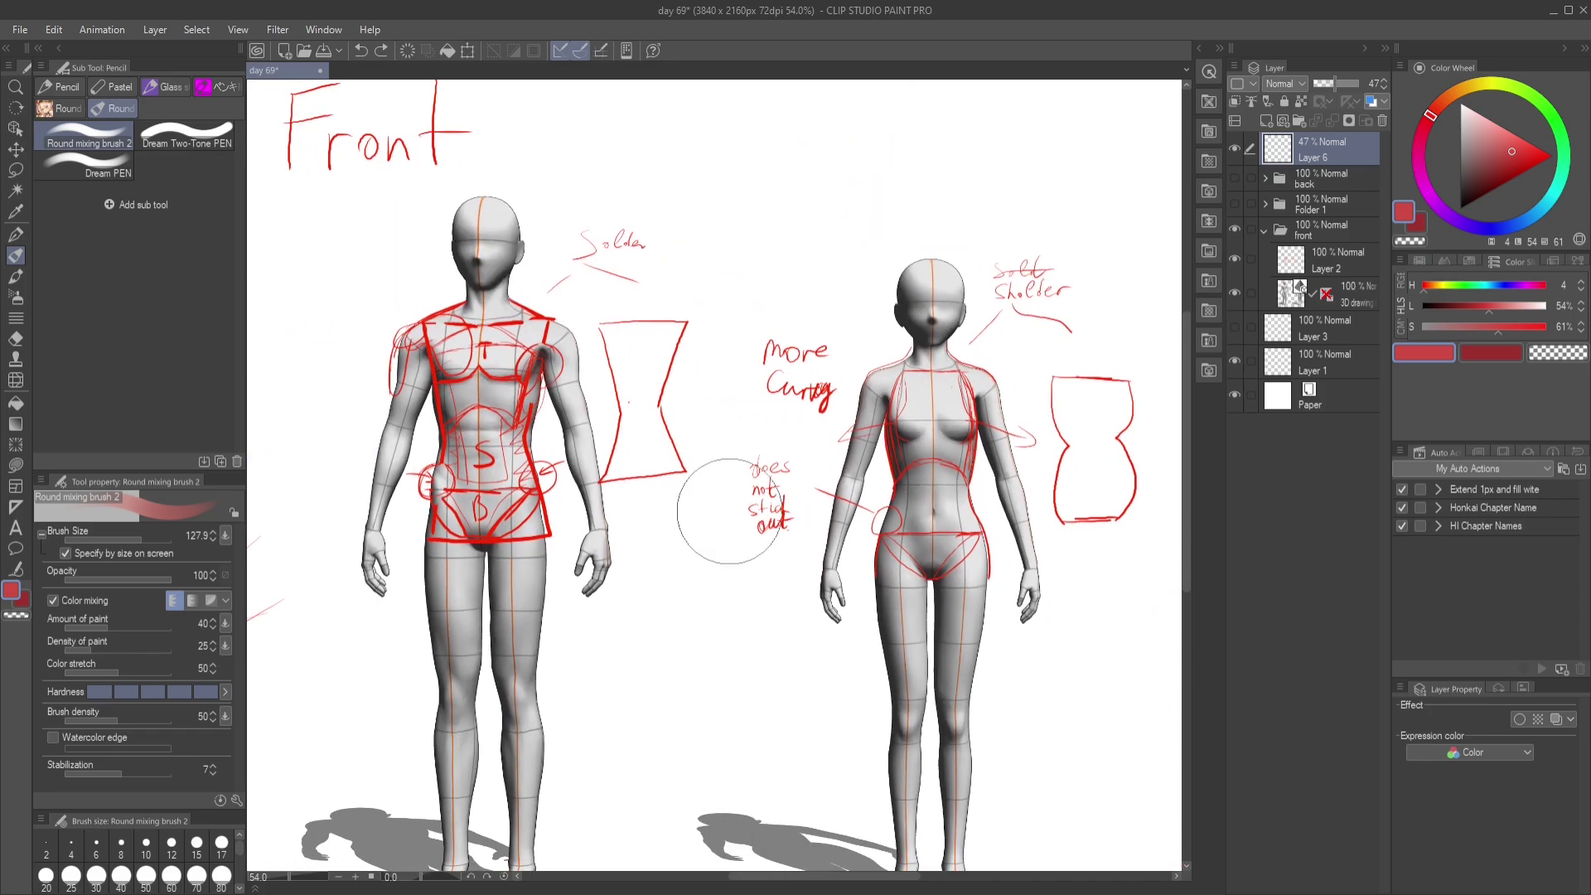
left_click_drag(416, 498, 592, 531)
mouse_move(846, 505)
left_mouse_down()
mouse_move(1028, 552)
mouse_move(925, 630)
left_mouse_up()
key("ctrl+z")
key("ctrl+z")
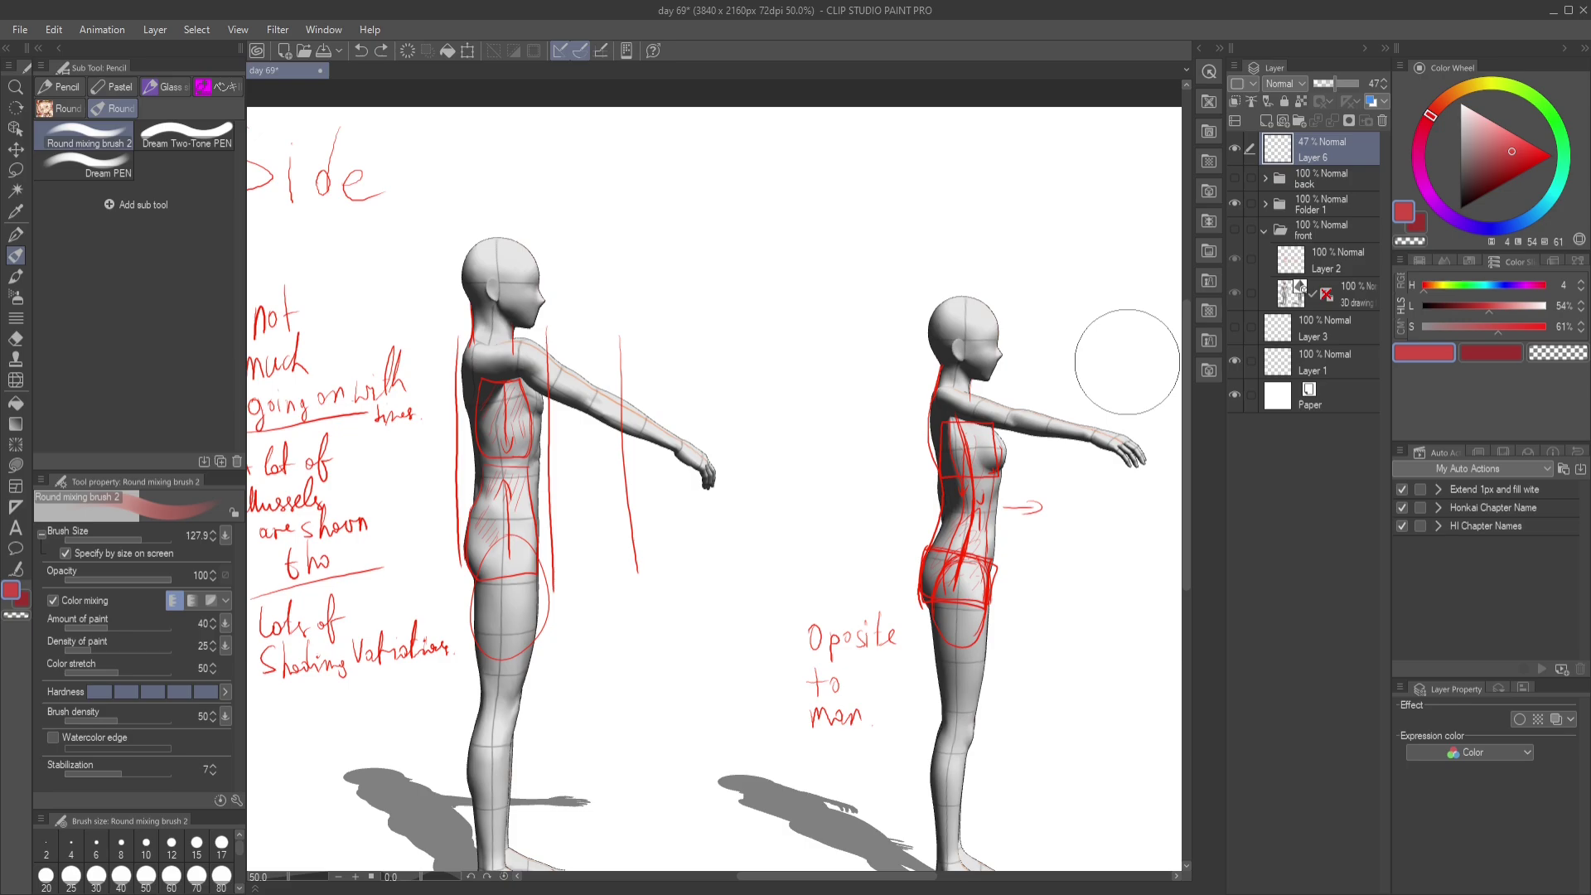
- Highlight the three vertical guide lines around the side-view man, and undo all three strokes
scroll(953, 572, "up", 1)
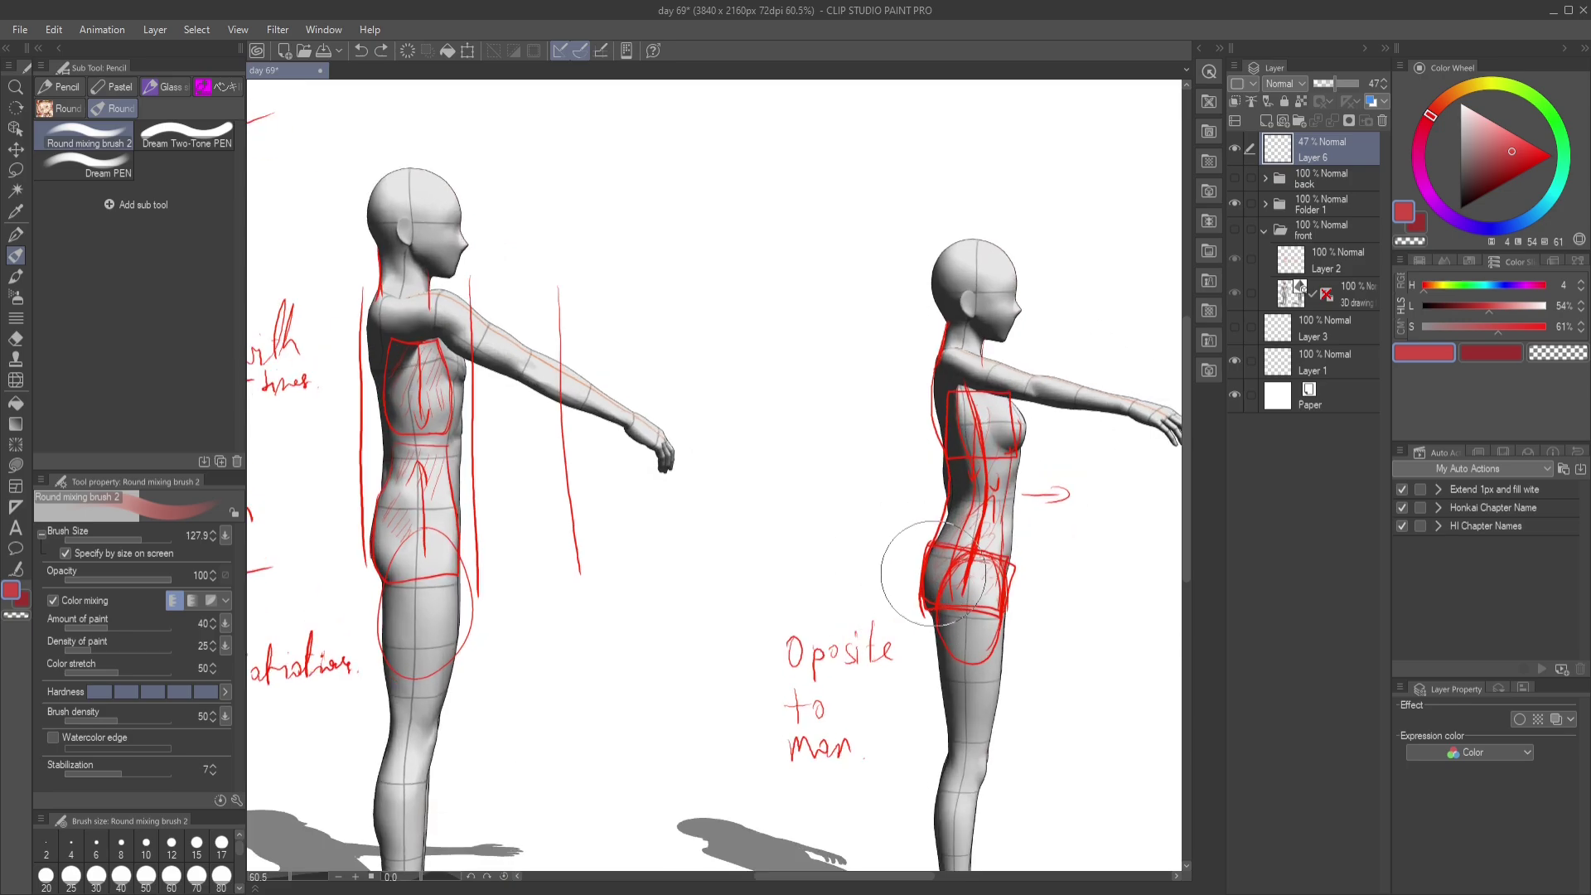
scroll(912, 572, "up", 1)
scroll(893, 570, "up", 5)
left_click_drag(651, 519, 1154, 566)
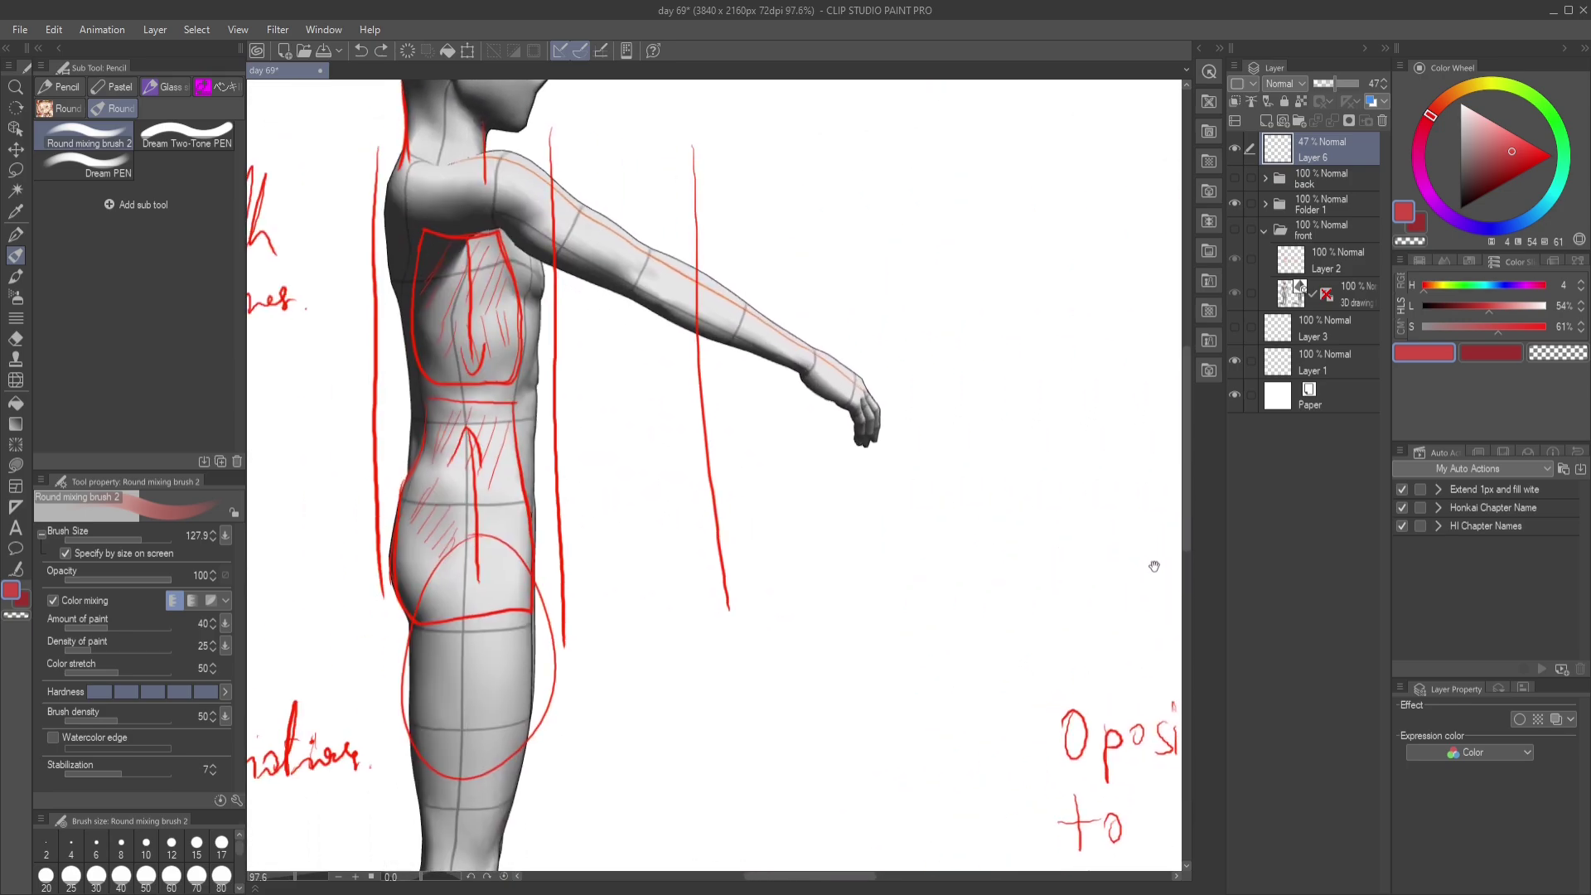
left_click_drag(866, 438, 1072, 549)
scroll(756, 413, "down", 3)
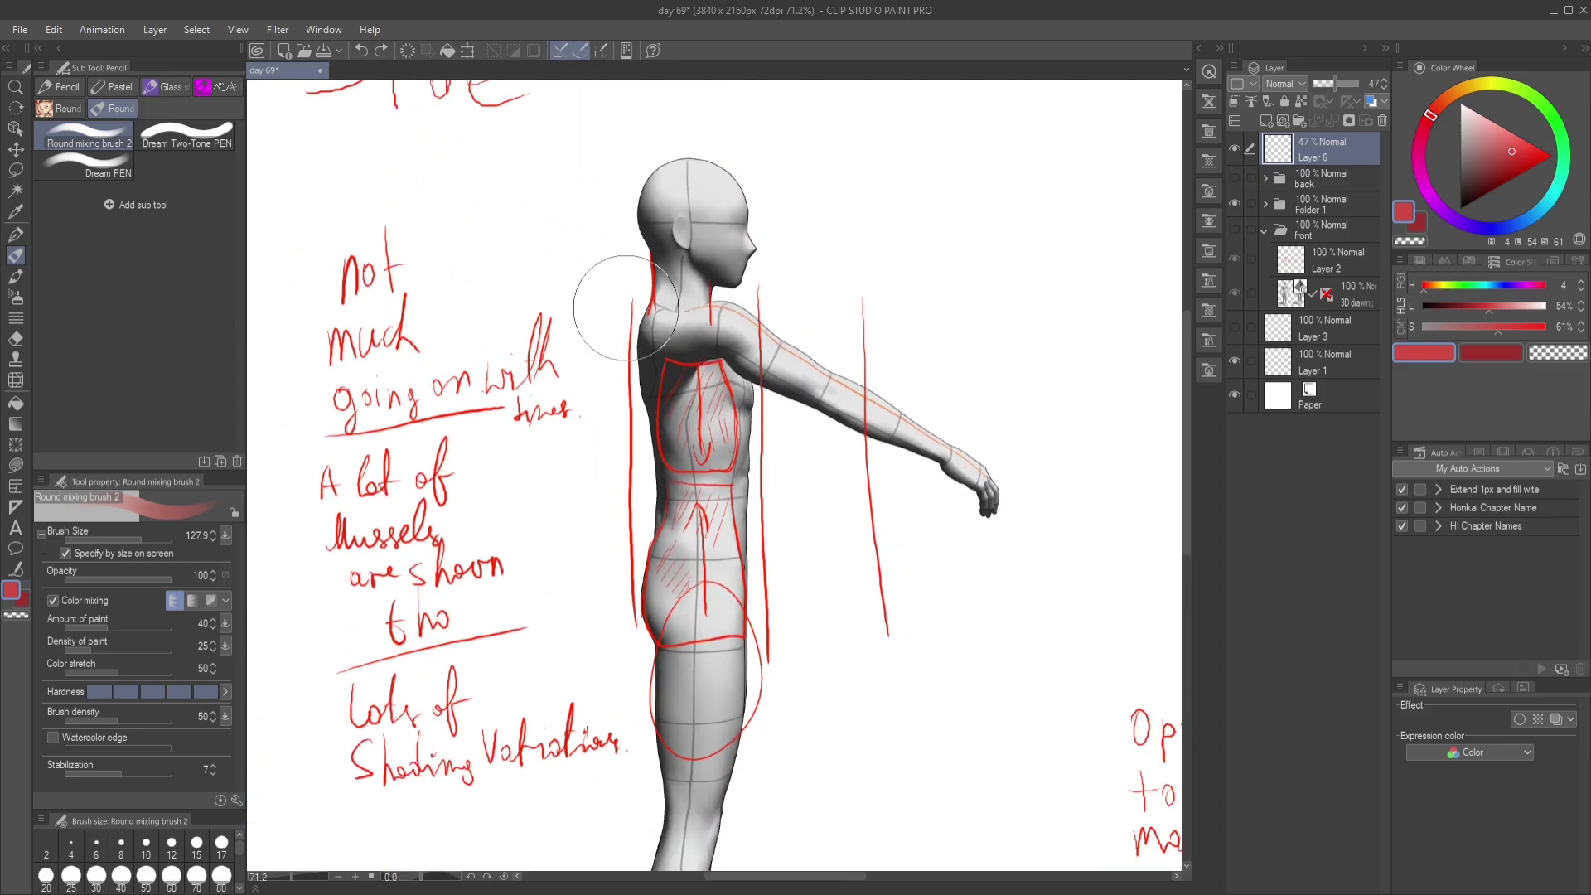
left_click_drag(627, 308, 645, 651)
left_click_drag(750, 290, 771, 671)
left_click_drag(847, 302, 885, 638)
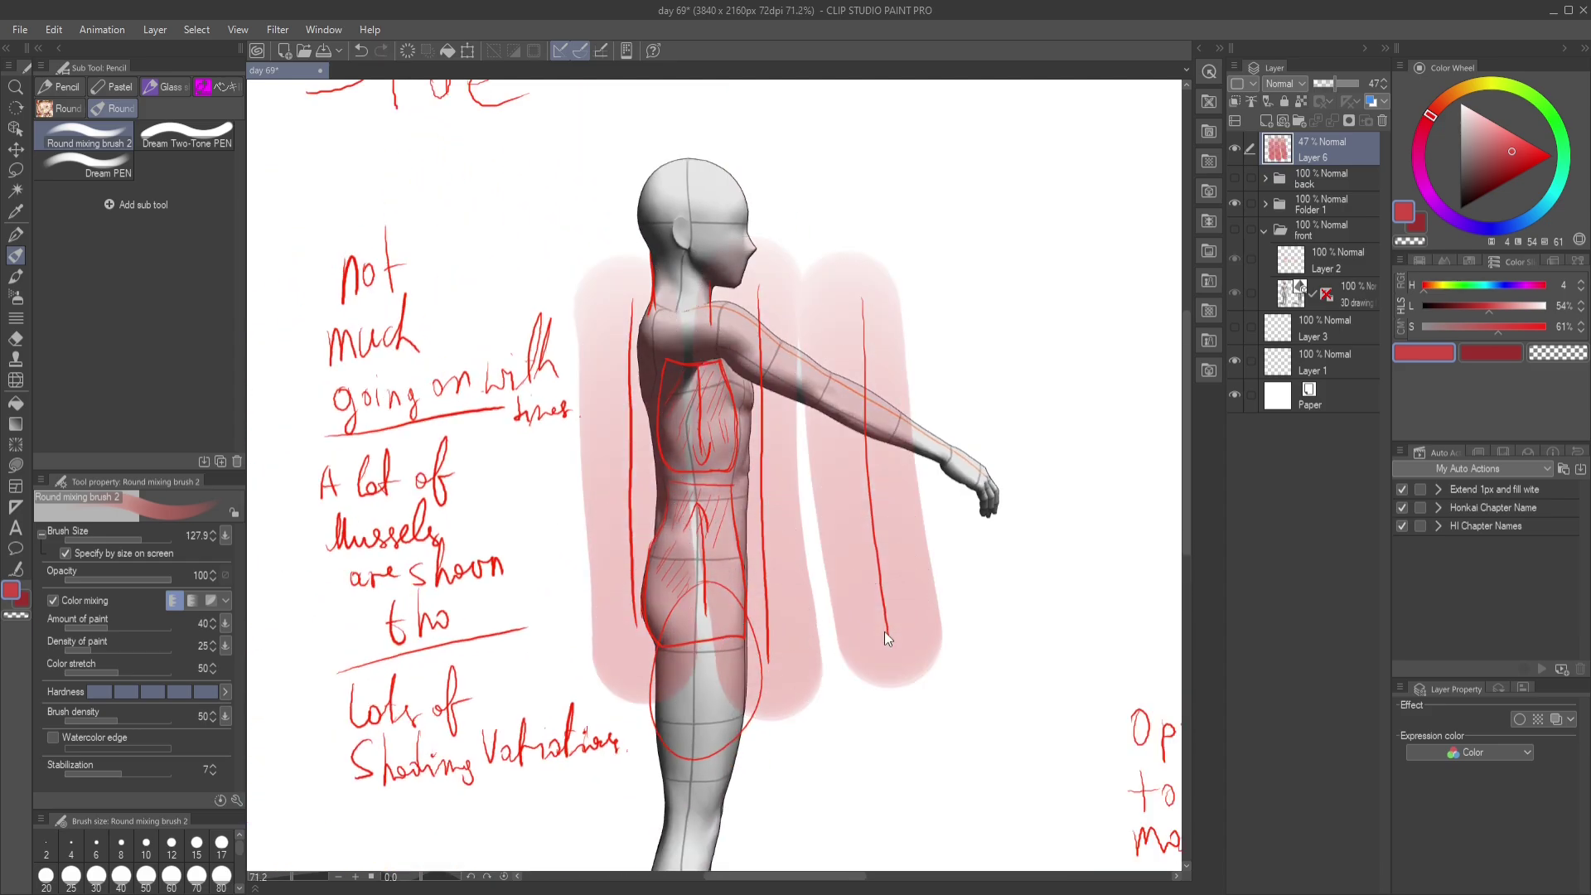
key("ctrl+z")
key("ctrl+z")
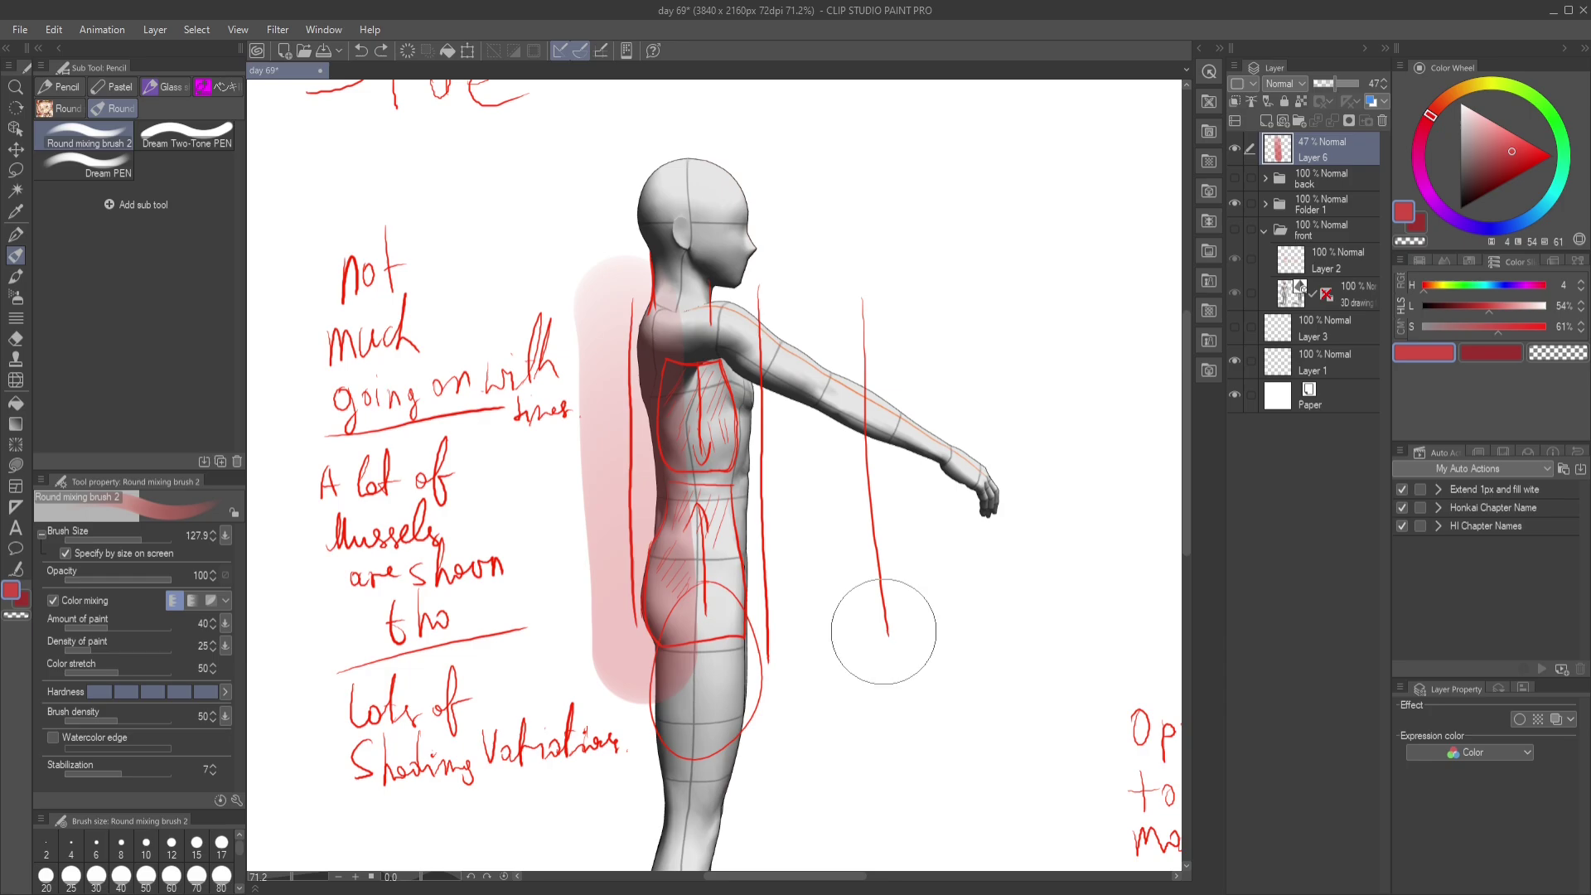
key("ctrl+z")
- Highlight the hatched buttock area of the side-view man with a broad stroke, and undo it
scroll(705, 667, "up", 2)
mouse_move(655, 498)
left_mouse_down()
mouse_move(605, 580)
mouse_move(663, 473)
left_mouse_up()
left_click_drag(755, 289, 788, 411)
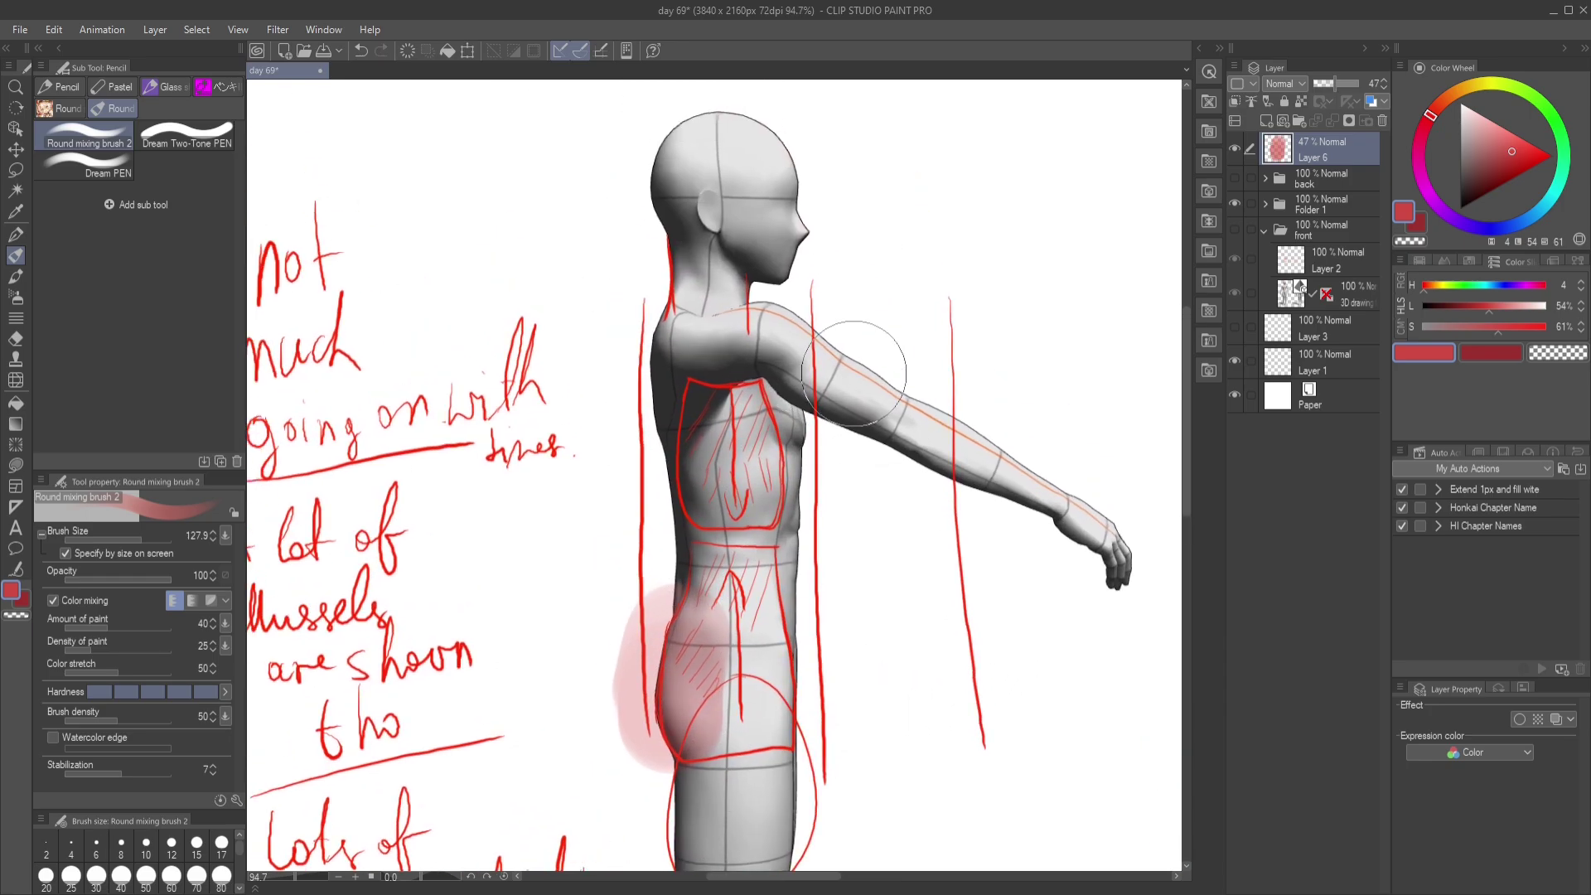
key("ctrl+z")
- Reduce the brush size to 41.5 and highlight the hatched muscle areas on the side-view man's buttock and waist
left_click_drag(673, 552, 805, 511)
scroll(514, 381, "down", 2)
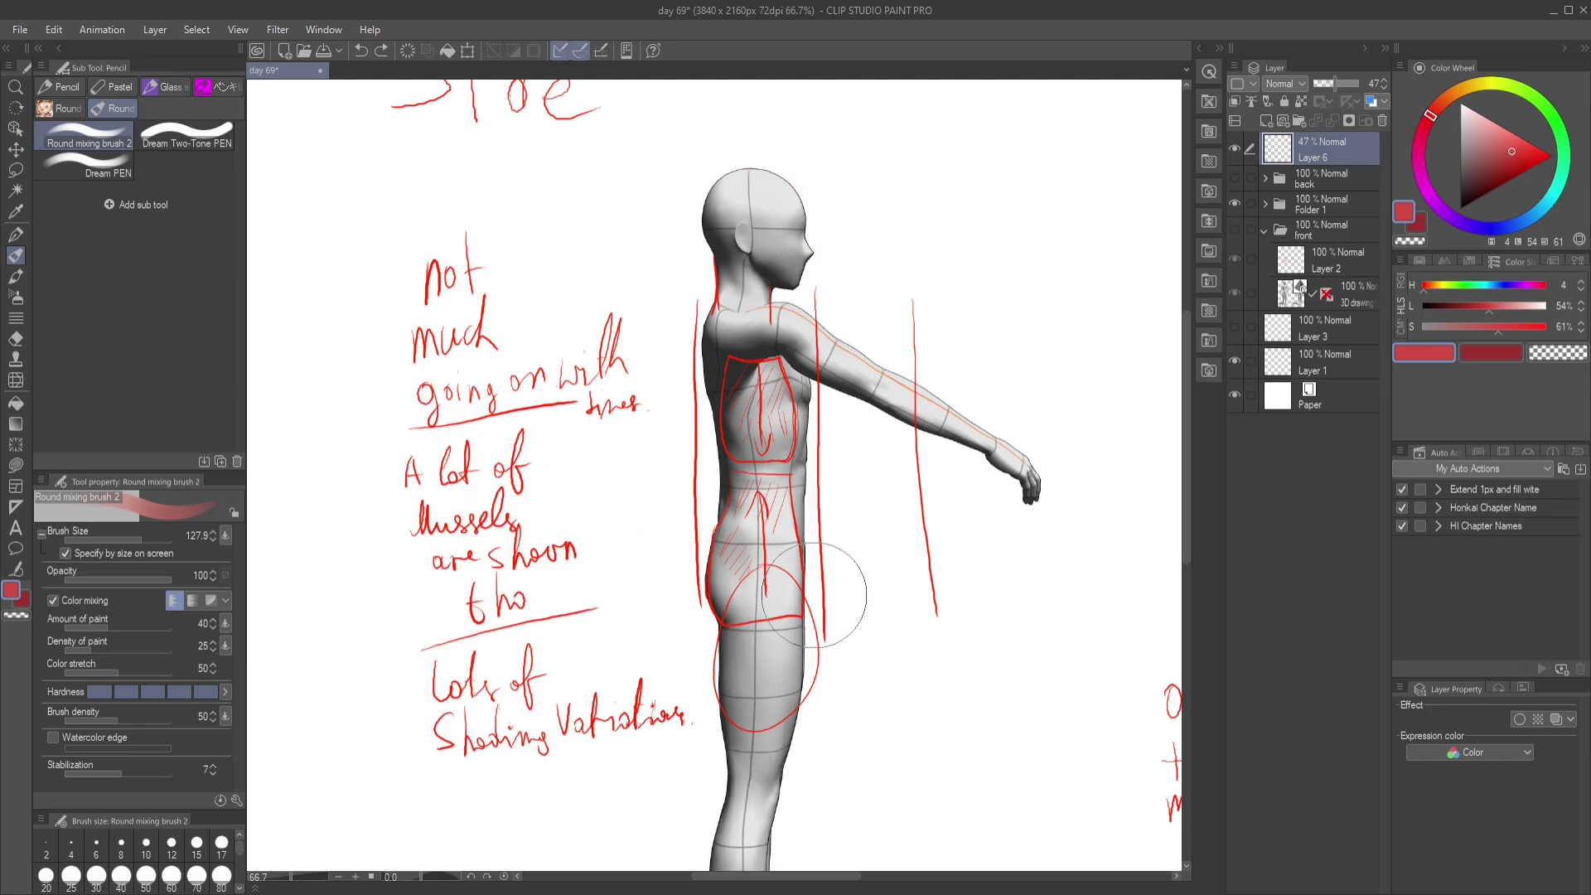
scroll(835, 597, "down", 2)
scroll(798, 586, "up", 3)
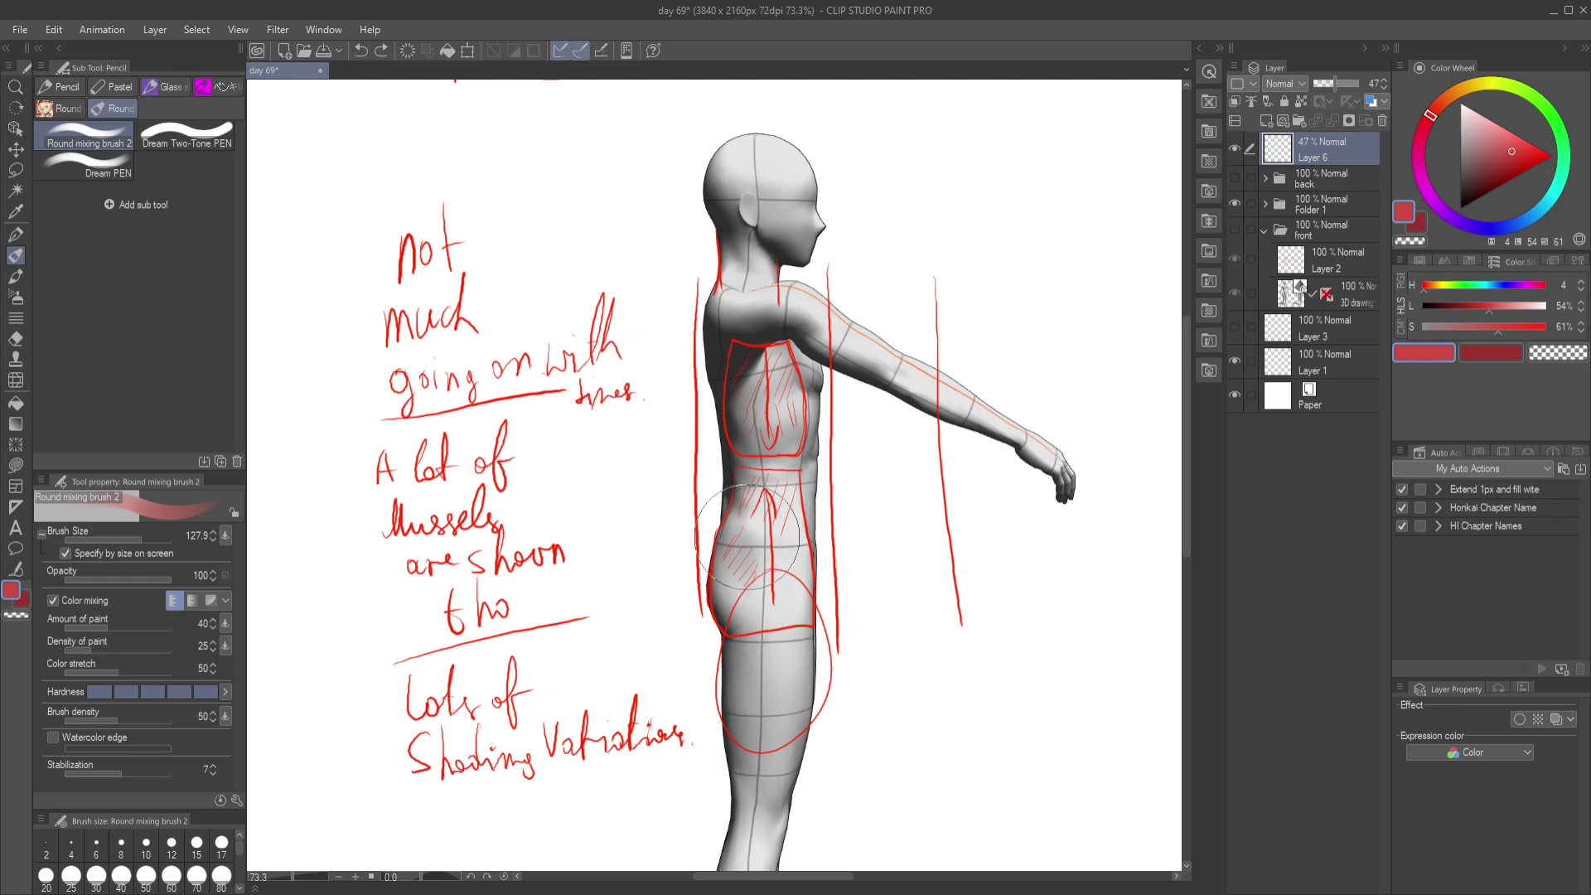
key("alt")
mouse_move(738, 570)
left_mouse_down()
mouse_move(709, 567)
mouse_move(745, 561)
mouse_move(756, 594)
left_mouse_up()
scroll(738, 567, "up", 2)
mouse_move(733, 464)
left_mouse_down()
mouse_move(761, 485)
mouse_move(825, 489)
left_mouse_up()
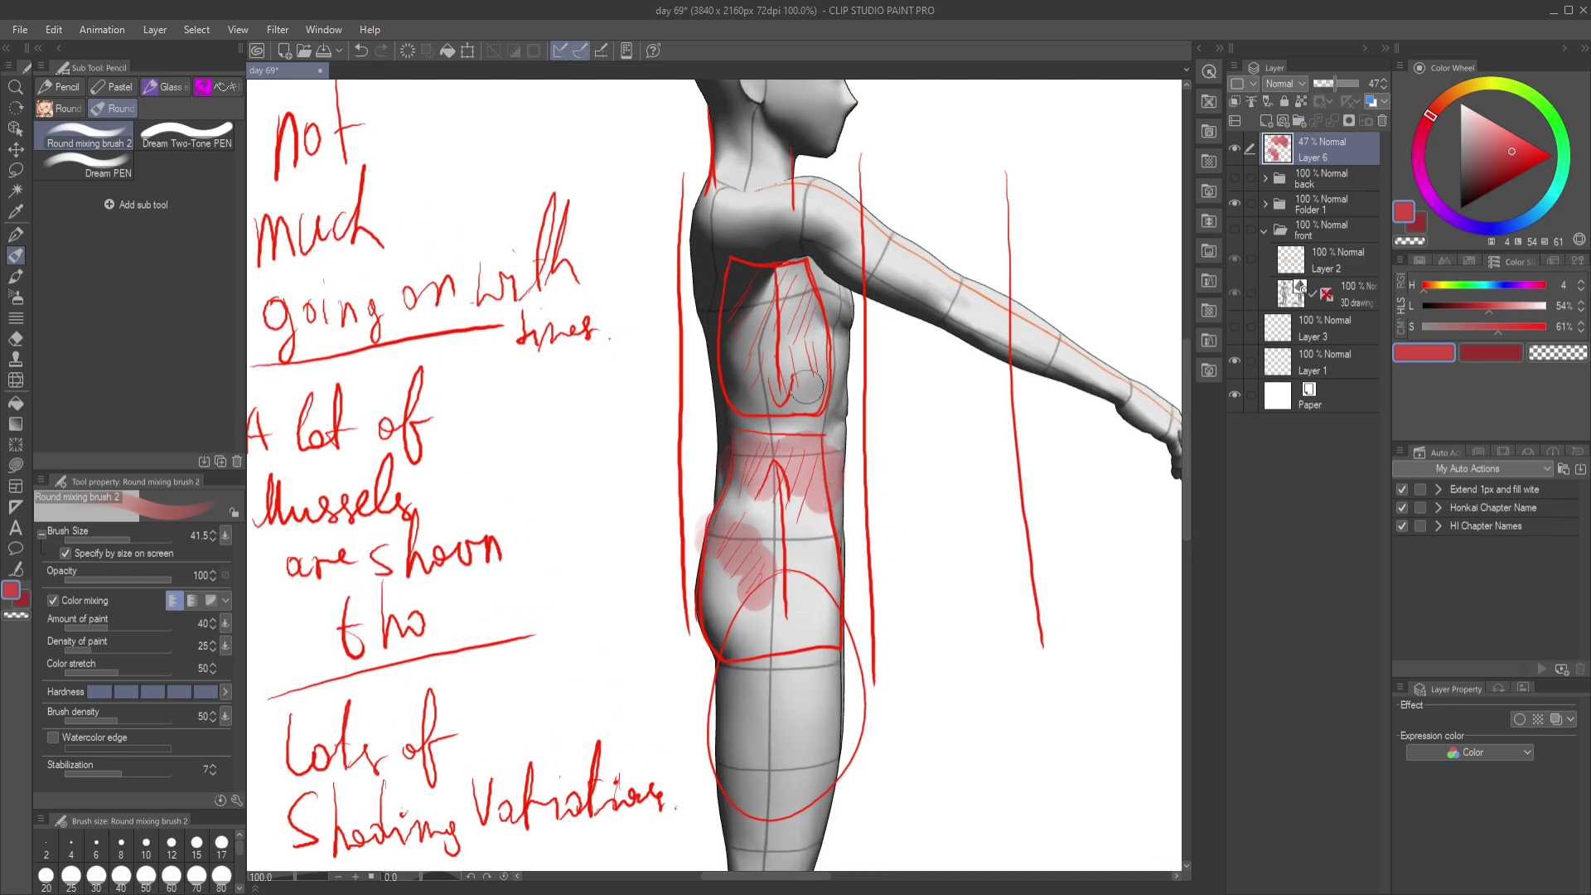
- Highlight the hatched area inside the side-view man's ribcage outline, and undo all the muscle highlights on his torso and buttock
left_click_drag(779, 274, 804, 327)
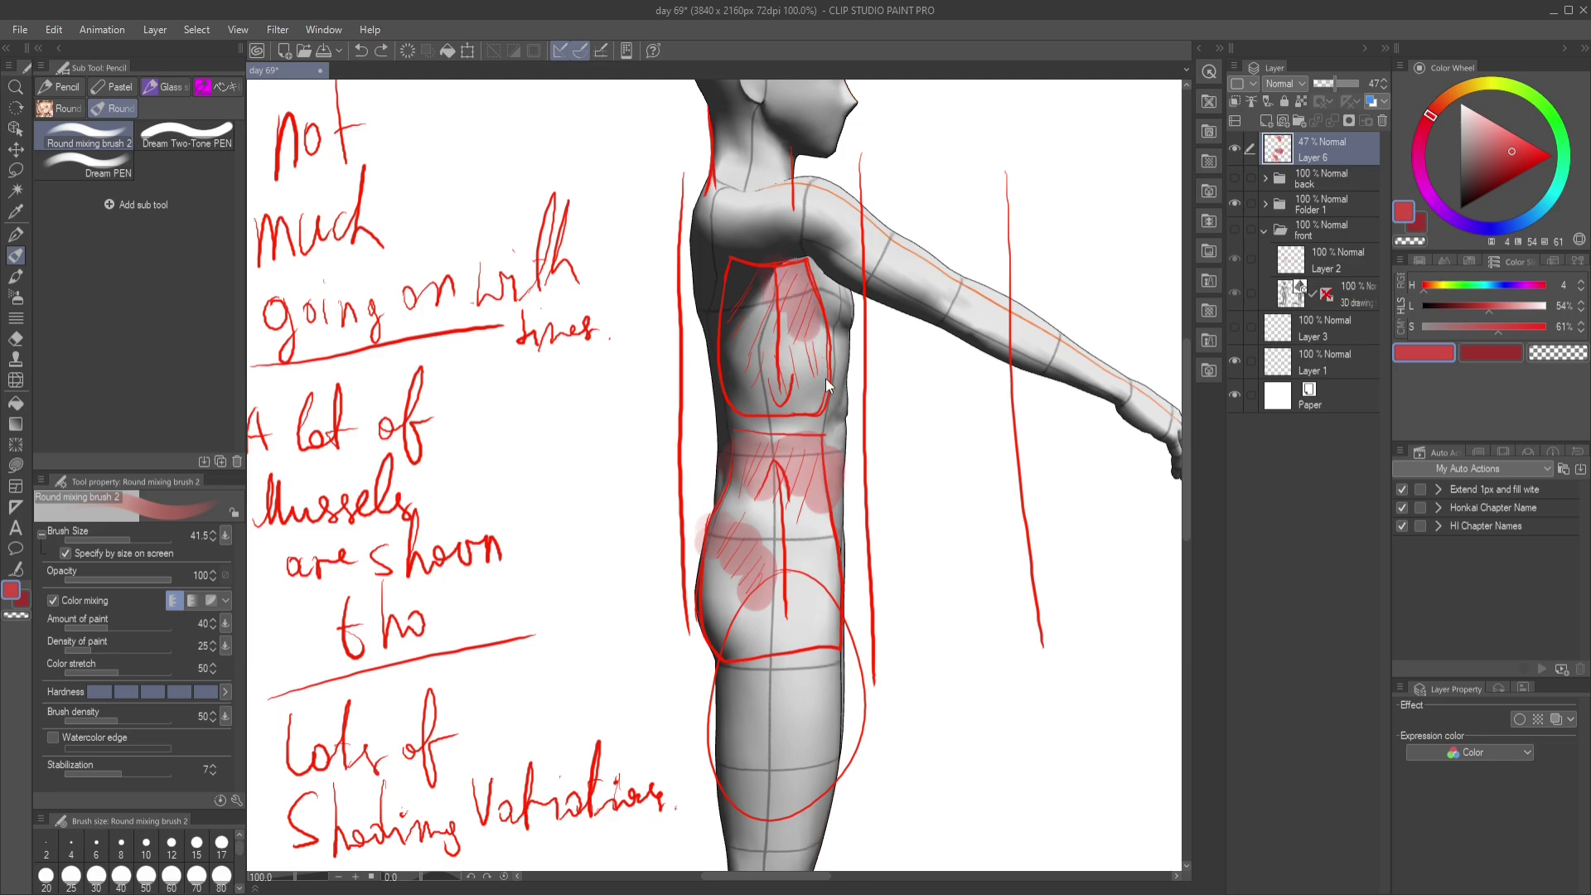
key("ctrl+z")
key("ctrl+z")
key("ctrl+z")
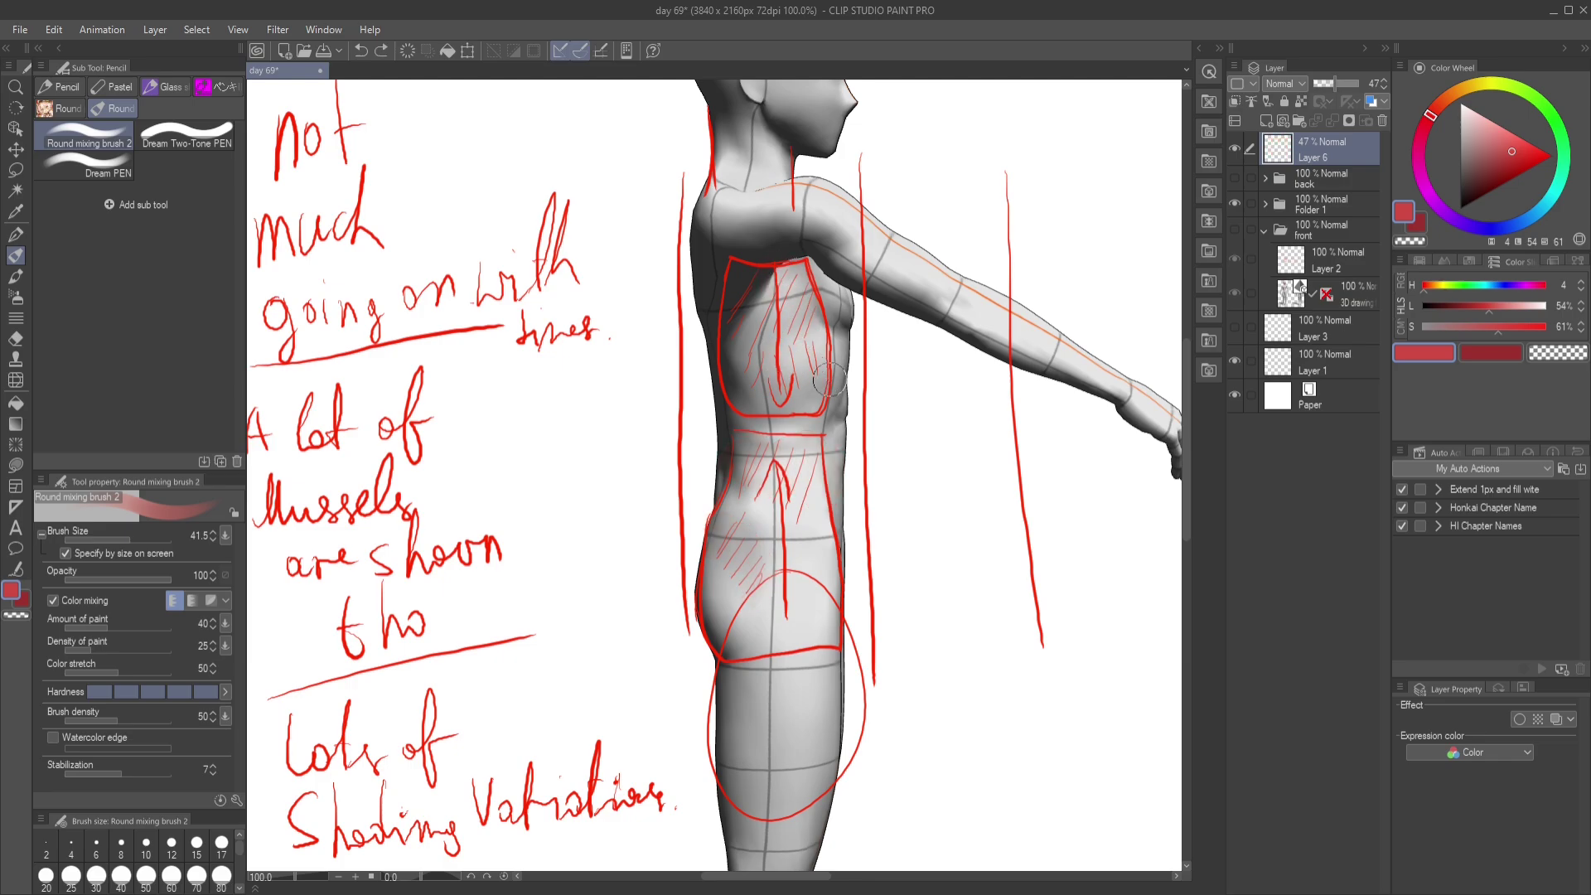
- Expand Folder 1 and toggle the visibility of its 3D model and Layer 4 to compare the side-view woman with and without guide lines
scroll(829, 379, "down", 5)
left_click_drag(972, 534, 579, 517)
scroll(776, 529, "up", 3)
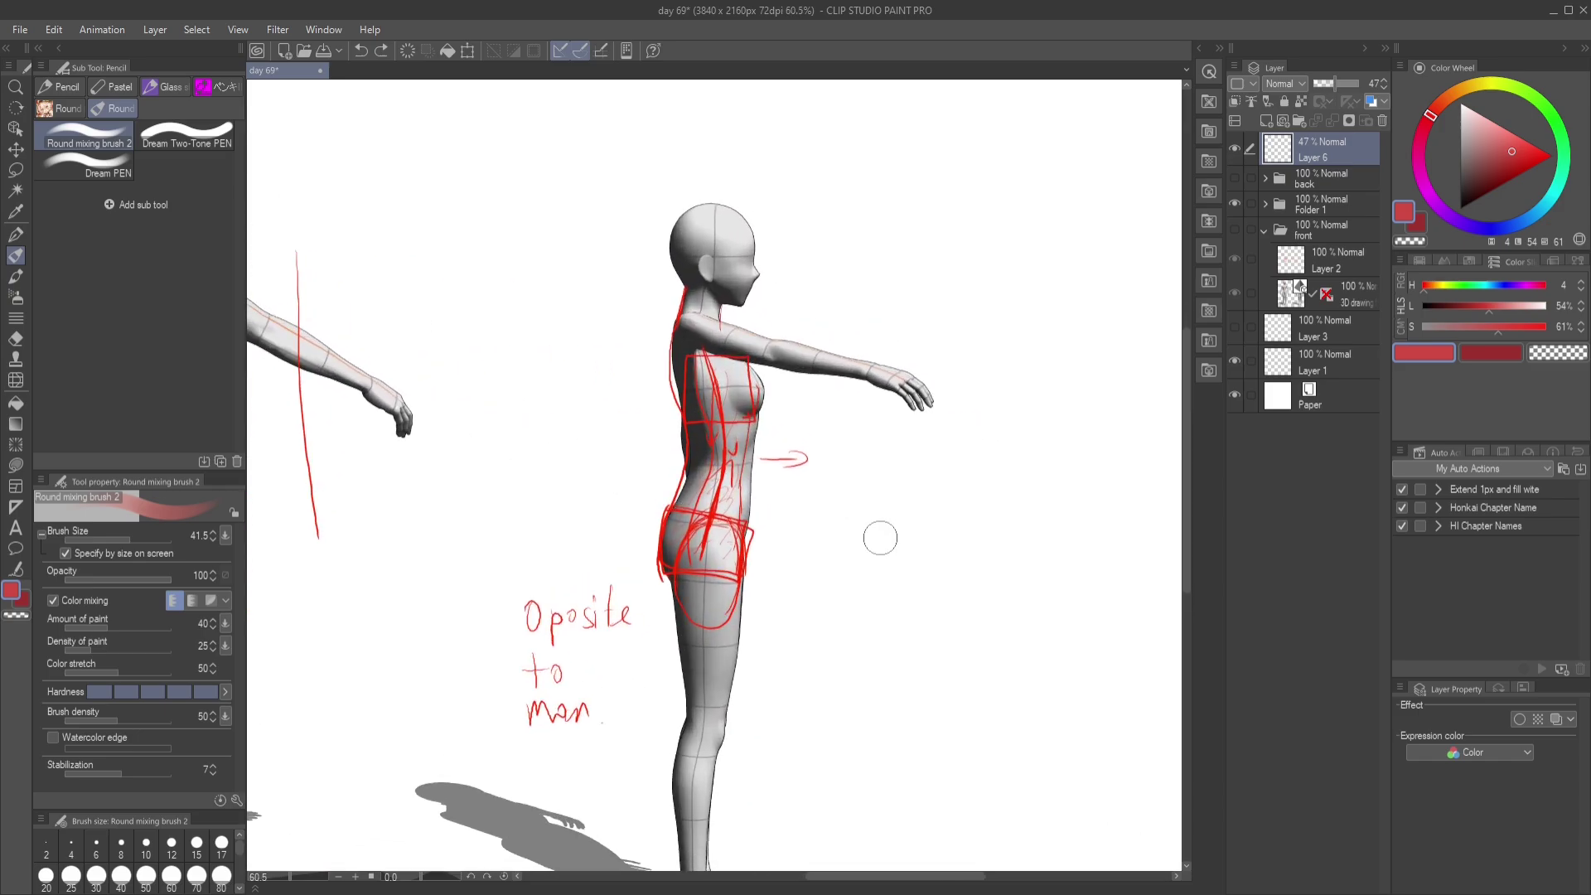
scroll(880, 538, "up", 1)
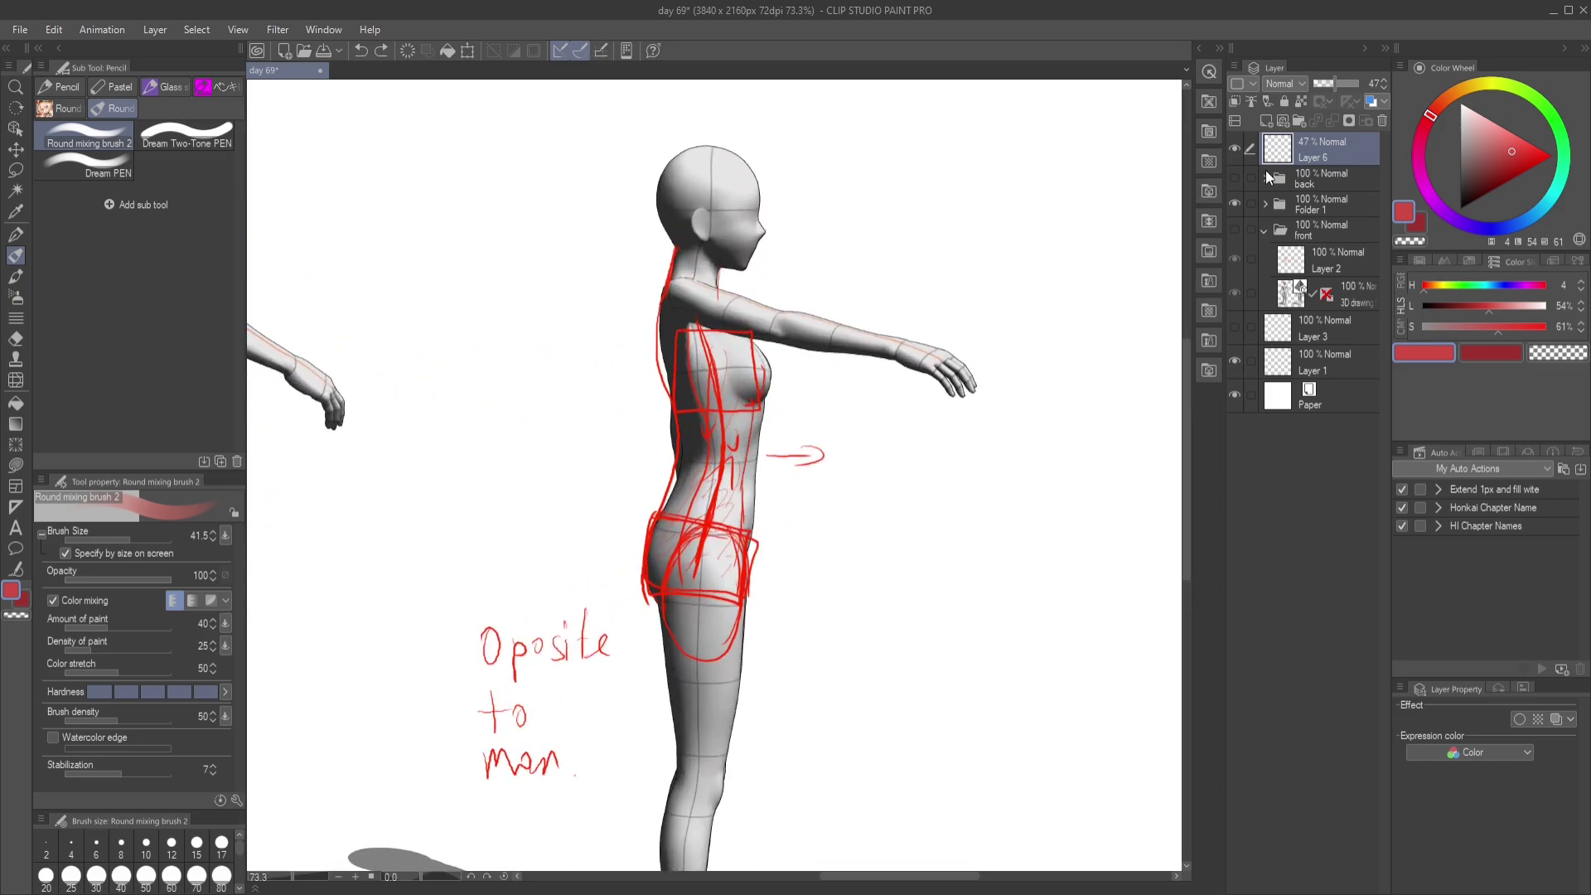
left_click(1266, 205)
left_click(1236, 259)
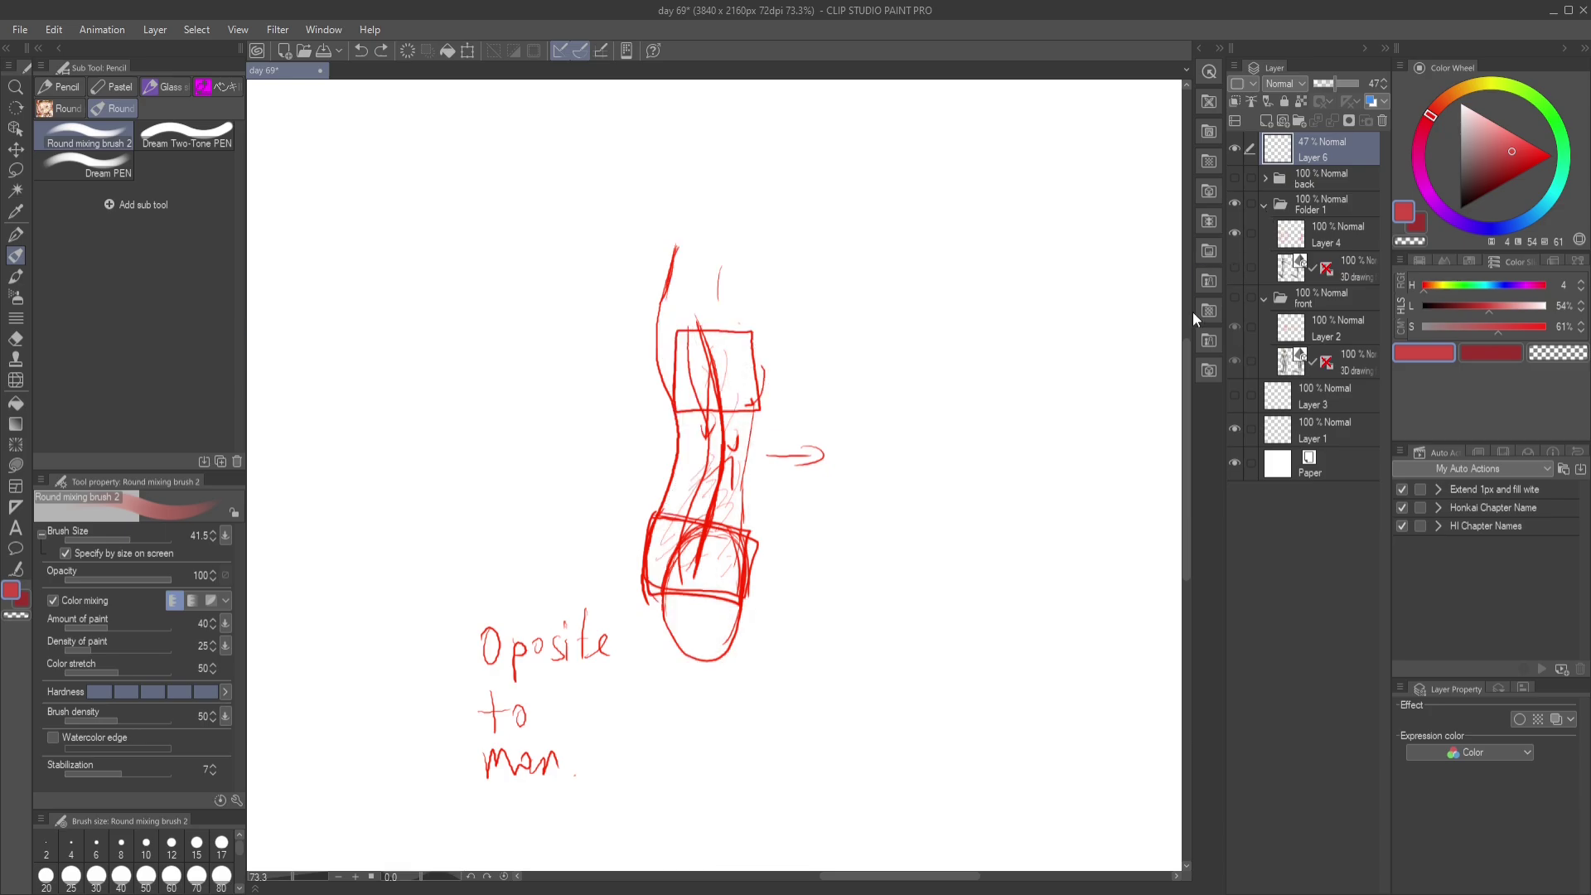
left_click(1245, 268)
left_click(1247, 266)
left_click(1235, 267)
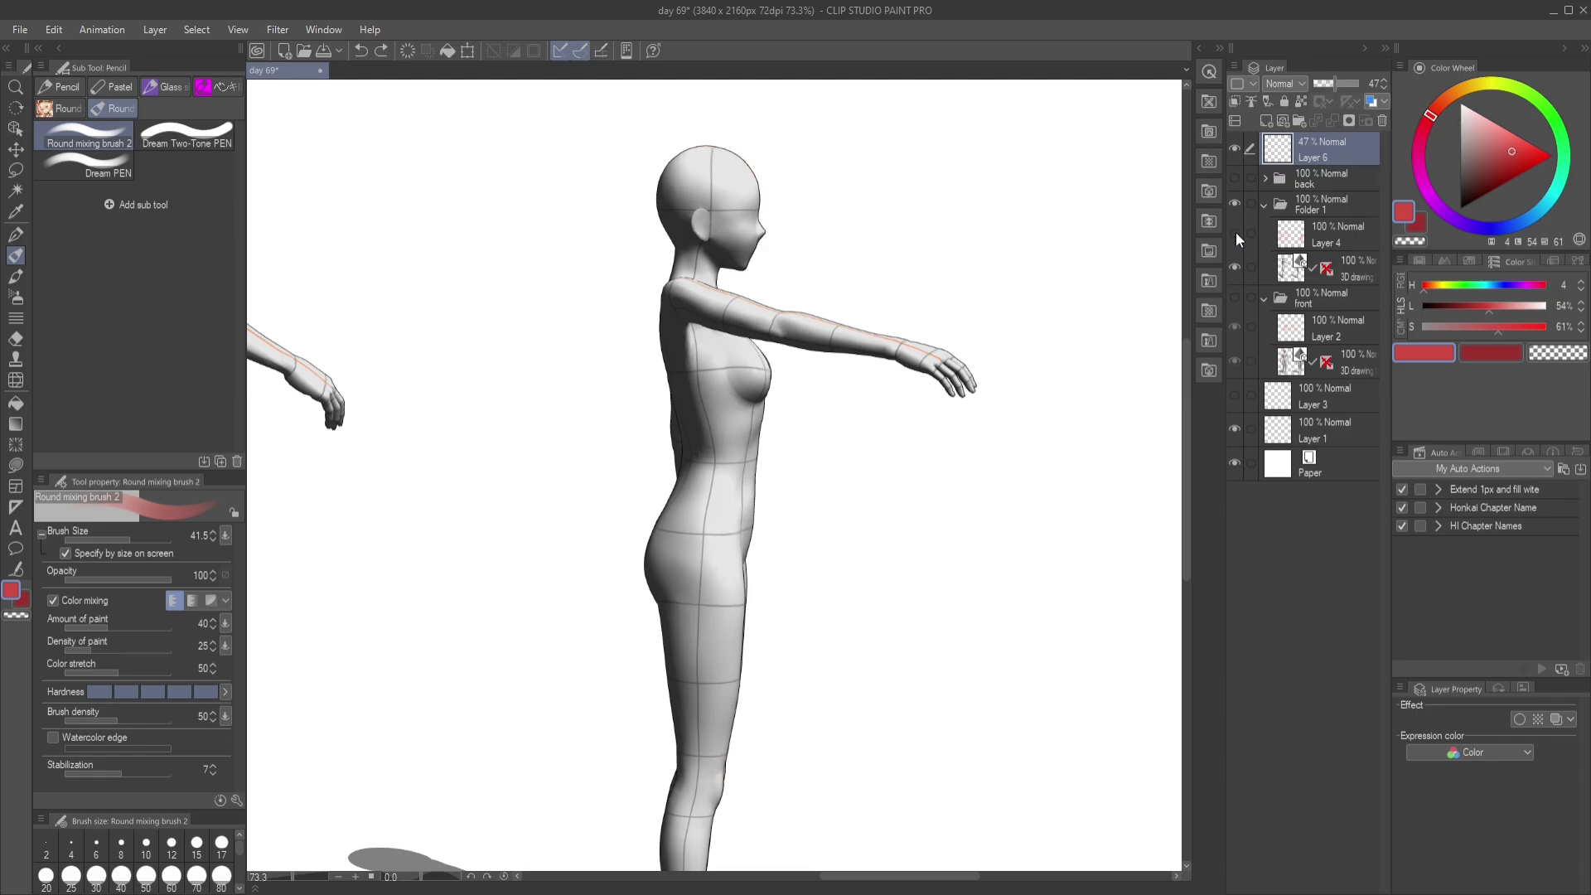
left_click(1236, 232)
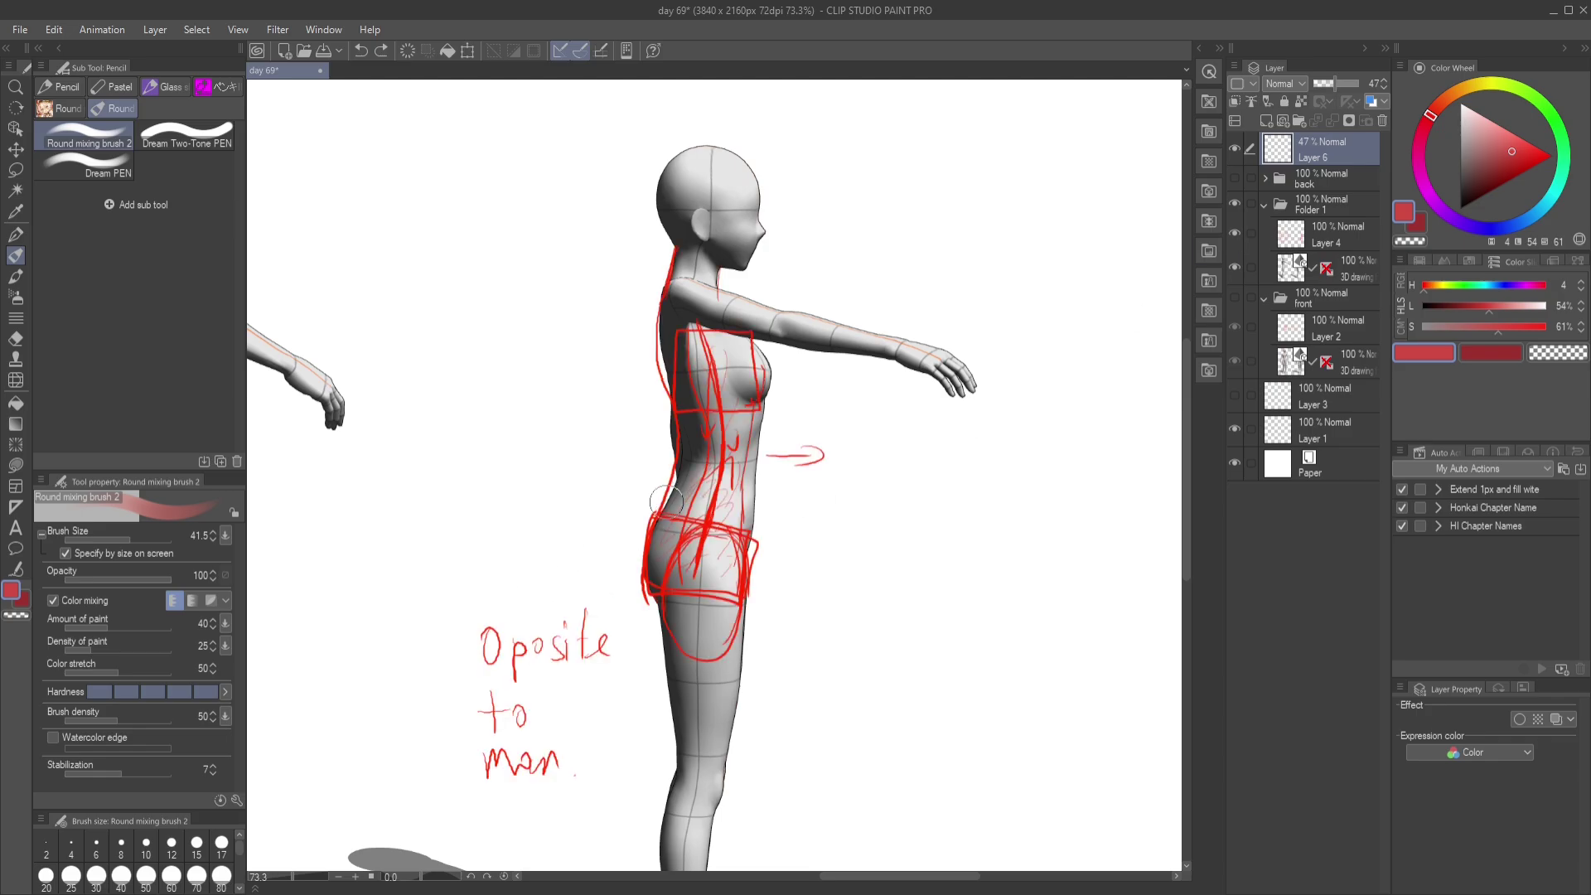
- Highlight the boxed hip area of the side-view woman with broad strokes, and clear the highlight
left_click_drag(506, 466, 507, 433)
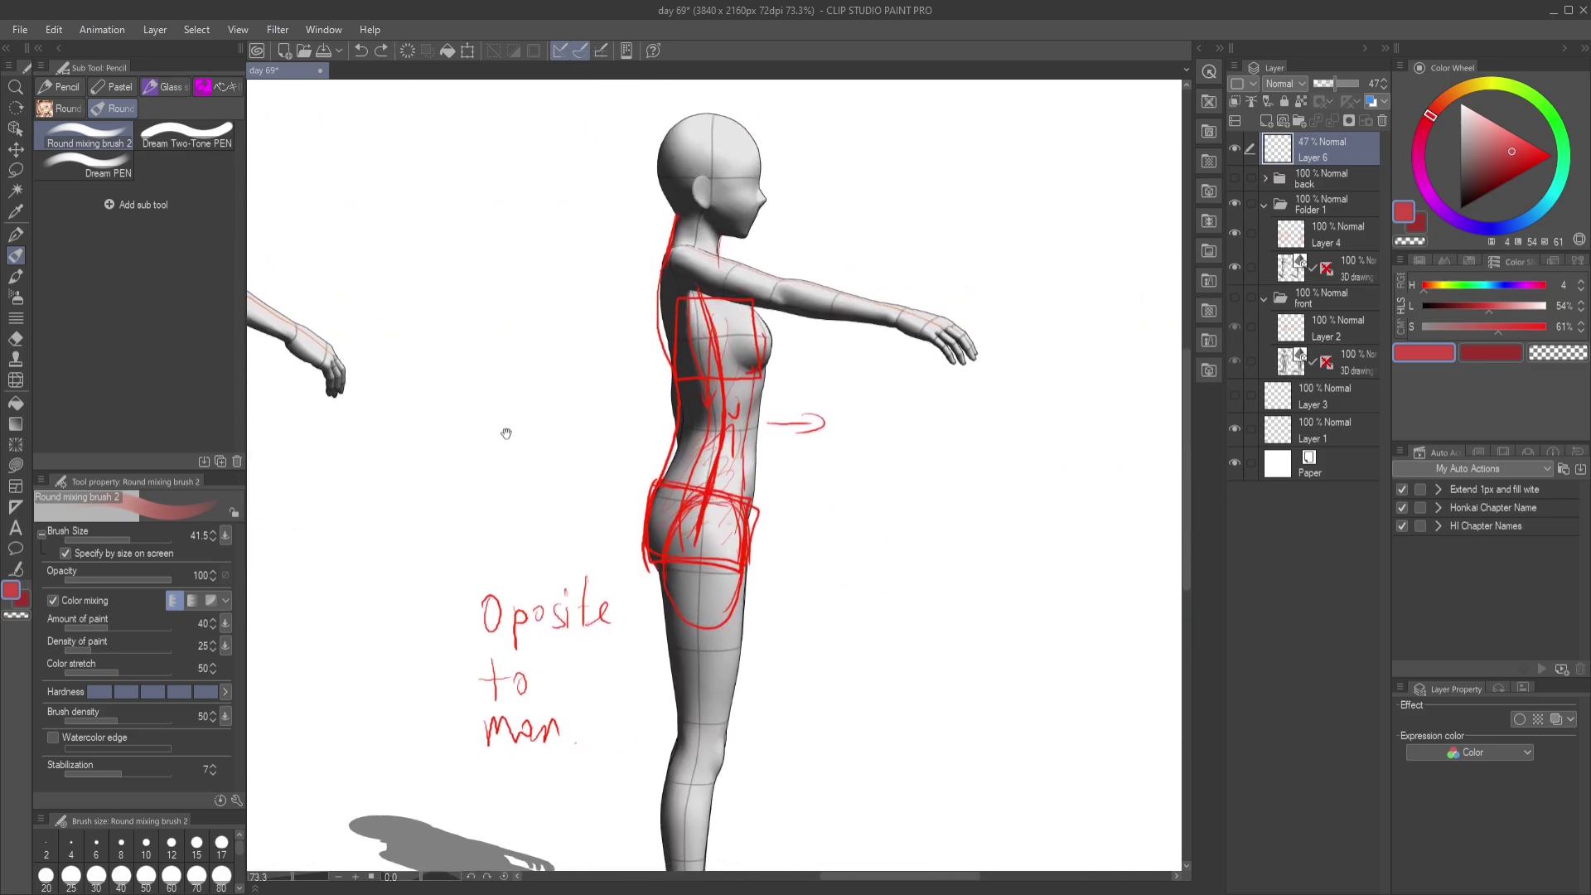
scroll(754, 434, "up", 3)
mouse_move(622, 531)
left_mouse_down()
mouse_move(614, 586)
mouse_move(651, 525)
mouse_move(710, 504)
mouse_move(731, 564)
mouse_move(750, 550)
mouse_move(634, 552)
mouse_move(750, 572)
left_mouse_up()
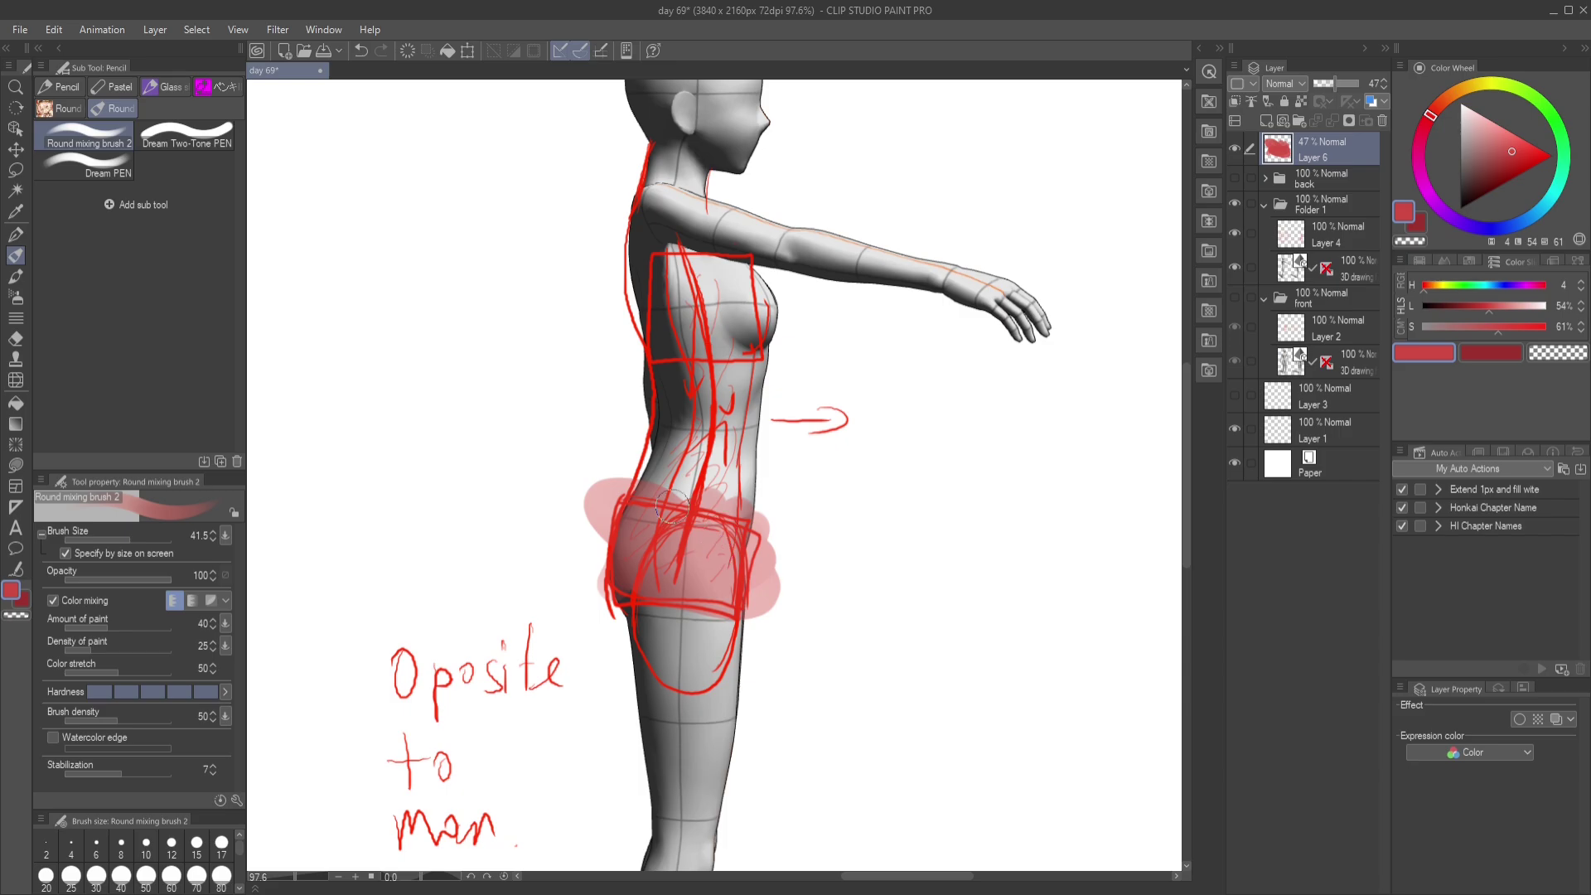
key("Delete")
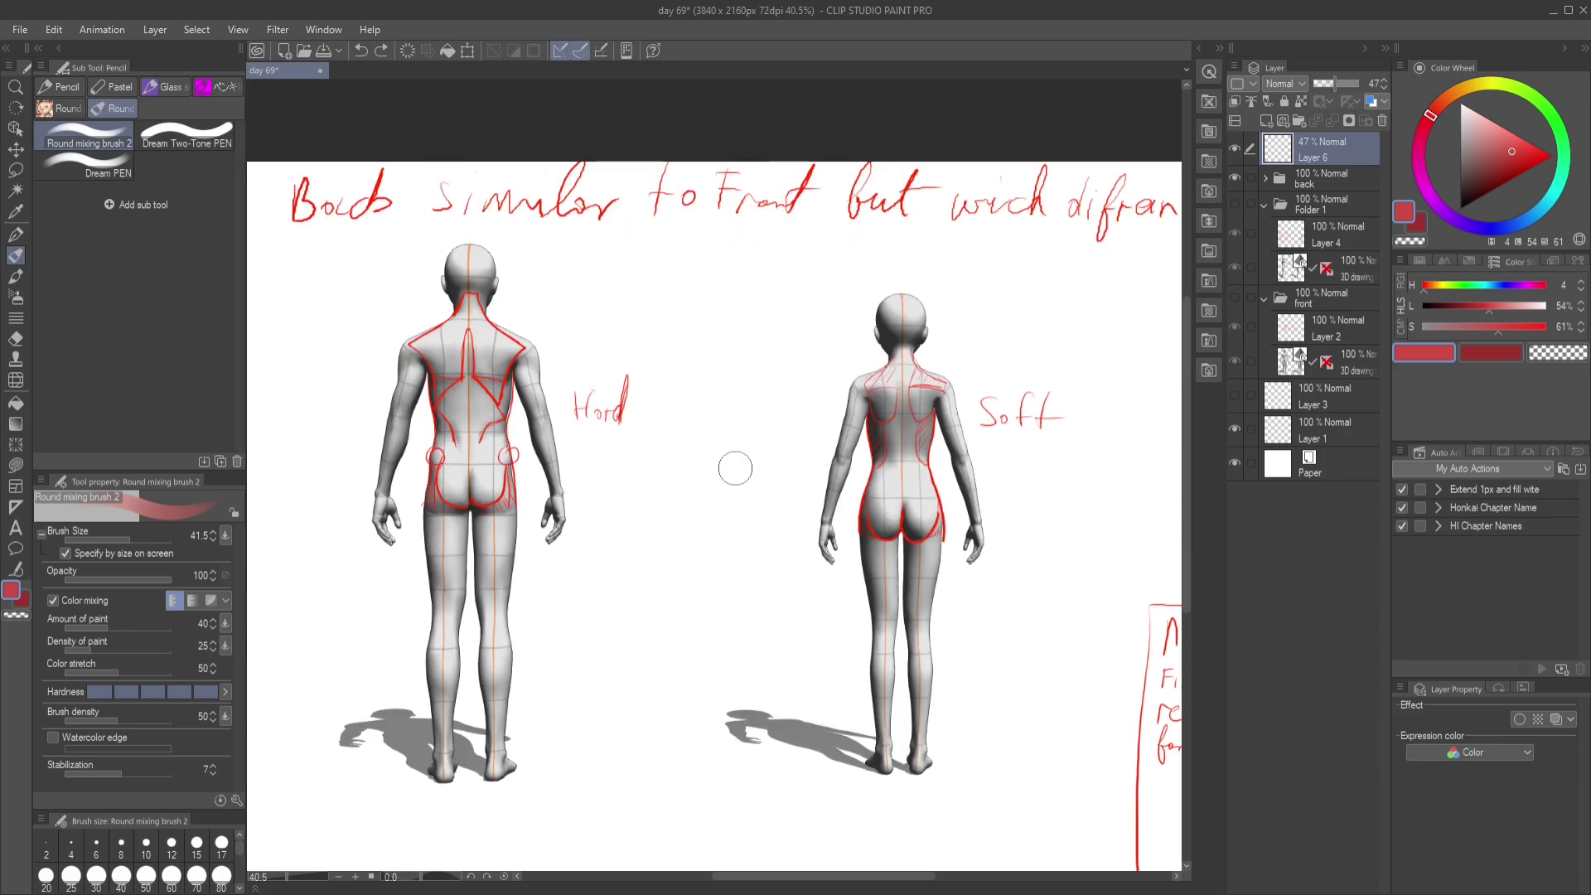
- Mark down the middle of the back-view man's back with a stroke, and undo it
left_click_drag(718, 462, 825, 524)
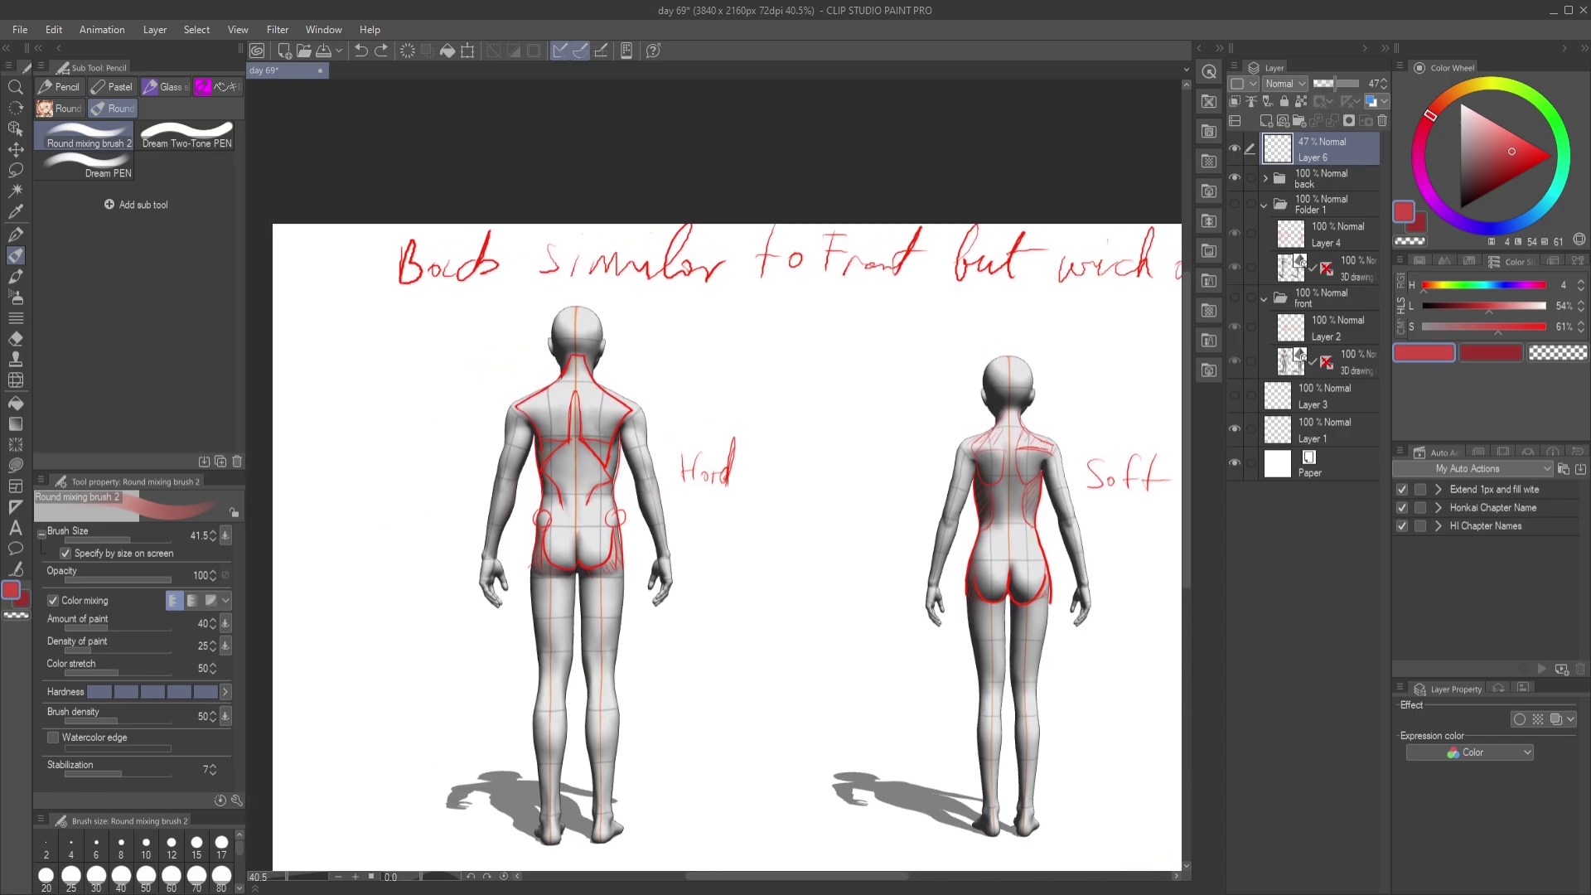
scroll(592, 458, "up", 6)
mouse_move(582, 375)
left_mouse_down()
mouse_move(632, 451)
mouse_move(580, 402)
mouse_move(630, 514)
mouse_move(580, 538)
mouse_move(663, 497)
mouse_move(595, 452)
mouse_move(609, 692)
mouse_move(576, 664)
left_mouse_up()
key("ctrl+z")
- Highlight the handwritten labels beside the back-view man and woman, and undo both highlights
scroll(764, 589, "down", 2)
mouse_move(907, 613)
left_mouse_down()
mouse_move(559, 538)
mouse_move(801, 563)
left_mouse_up()
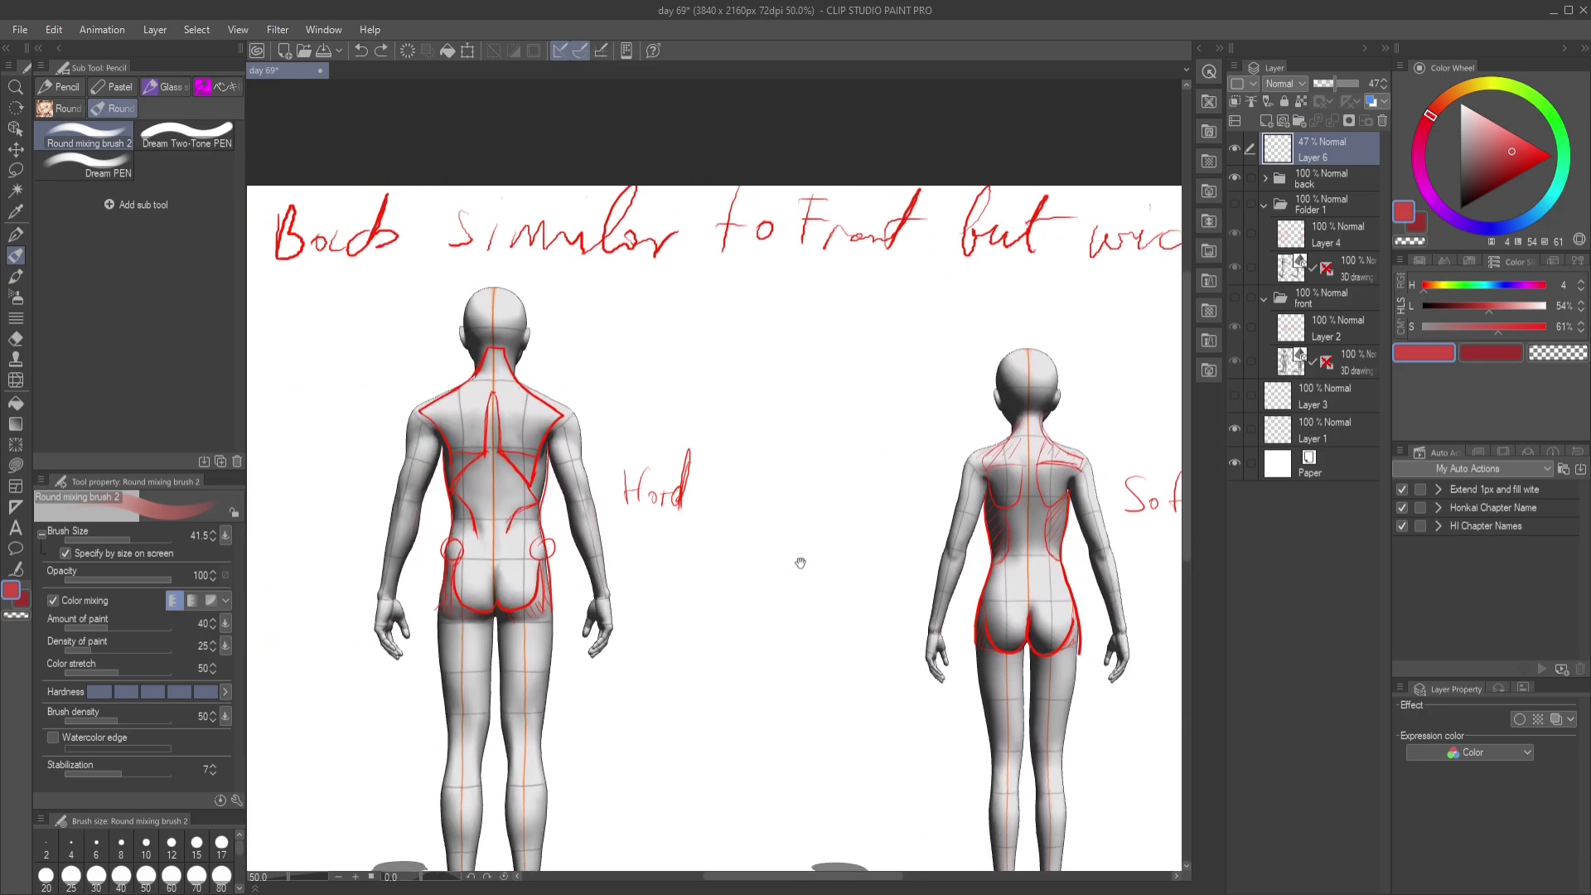
scroll(655, 535, "up", 1)
mouse_move(630, 518)
left_mouse_down()
mouse_move(705, 452)
mouse_move(663, 505)
left_mouse_up()
left_click_drag(763, 525, 539, 524)
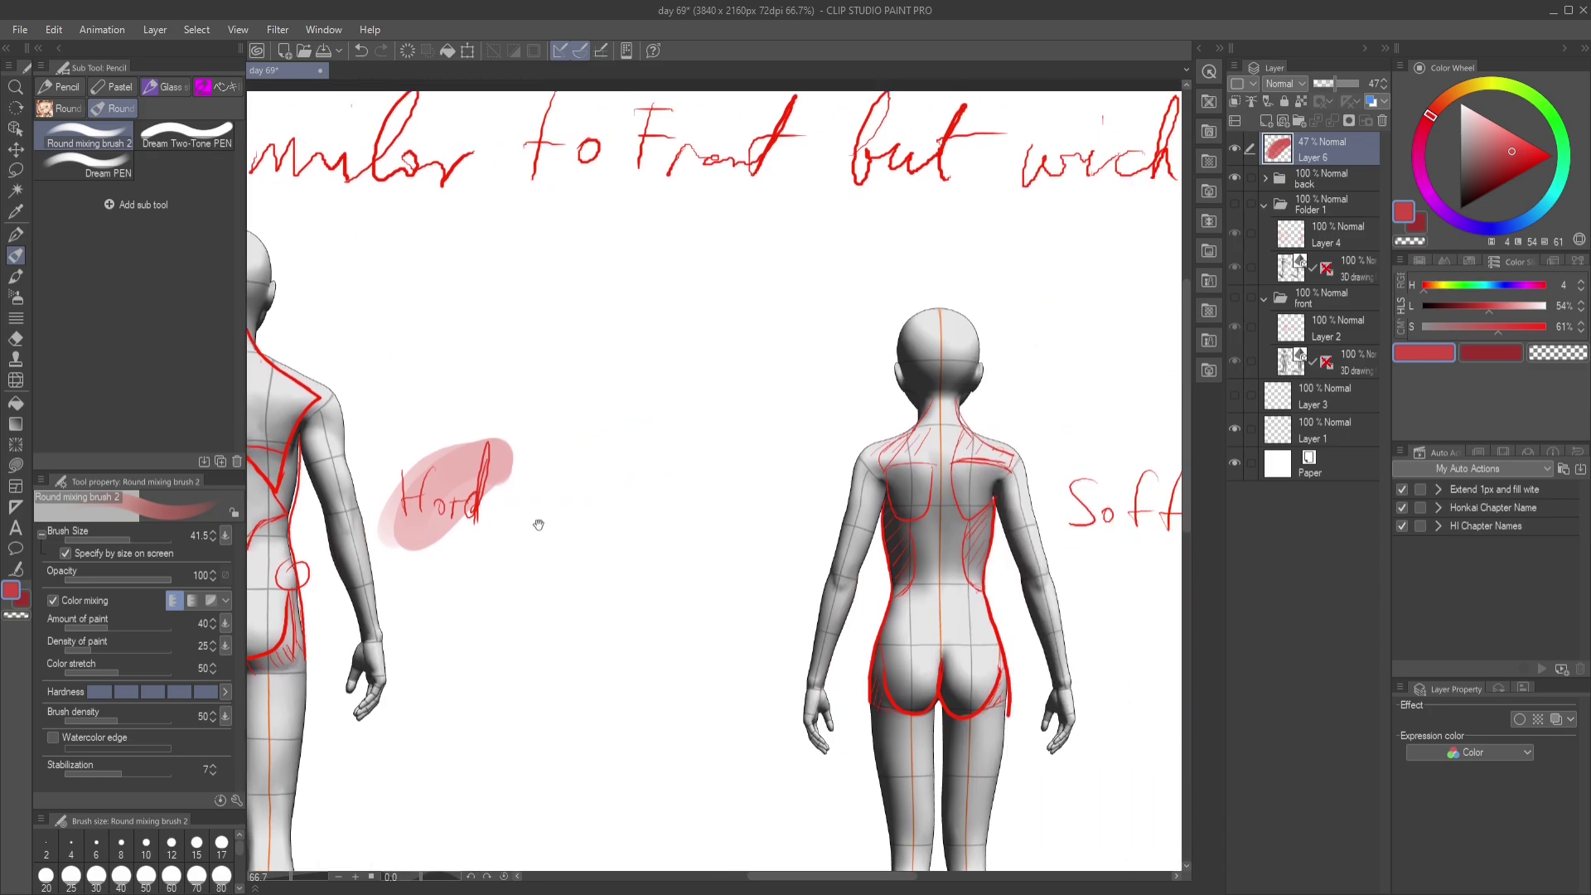
scroll(866, 510, "down", 1)
mouse_move(970, 522)
left_mouse_down()
mouse_move(1077, 502)
mouse_move(1086, 522)
left_mouse_up()
key("ctrl+z")
key("ctrl+z")
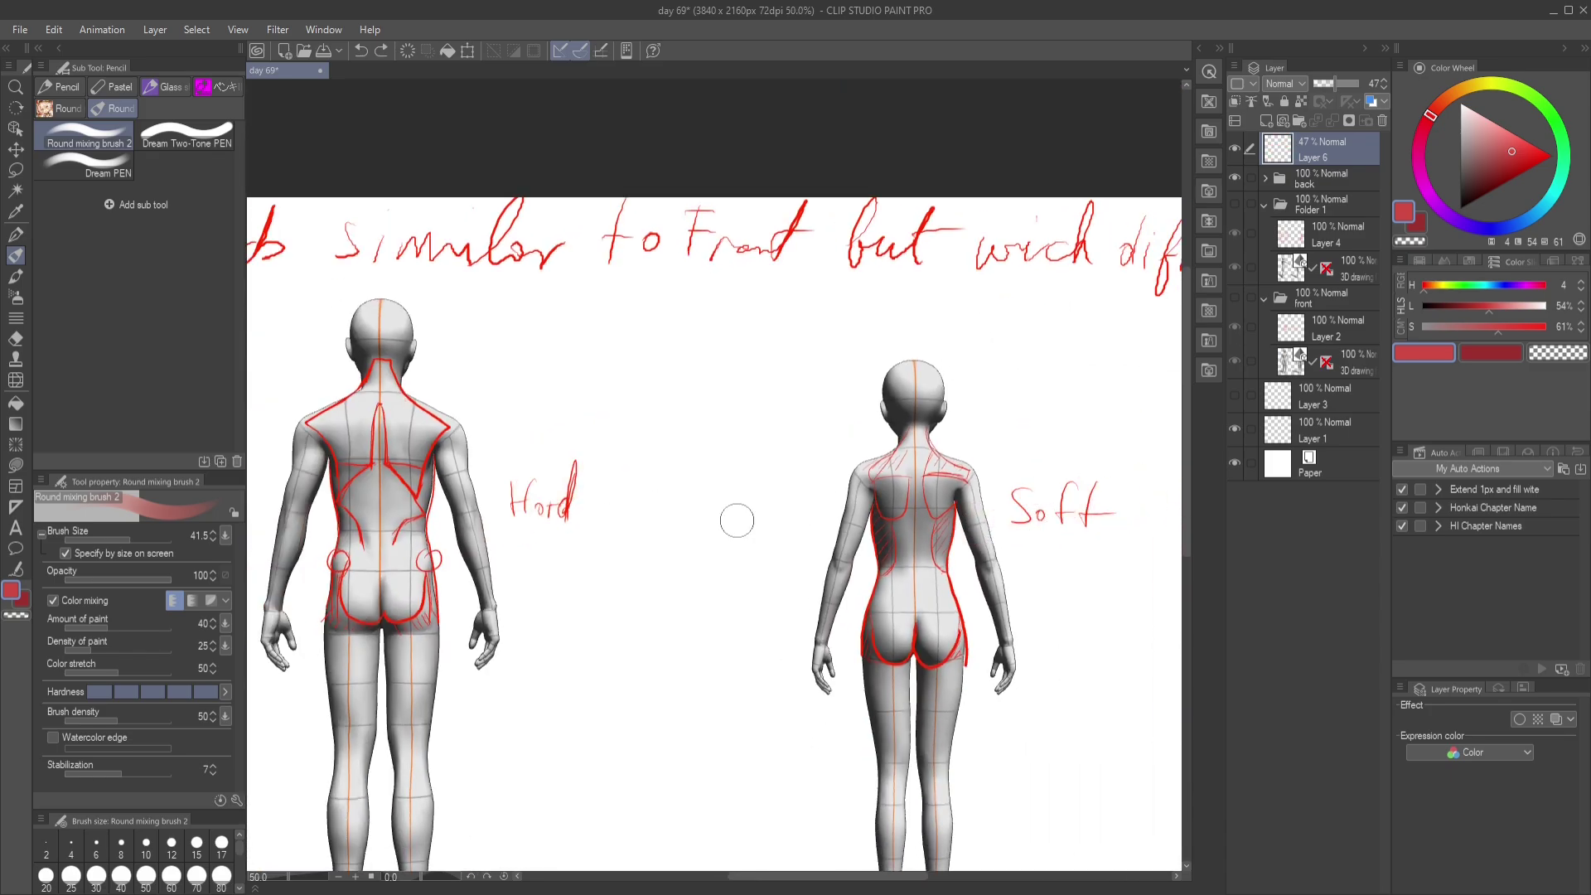
- Examine the handwritten note about 3D model resources and compare the back-view man and woman
scroll(737, 520, "down", 1)
left_click_drag(699, 515, 480, 484)
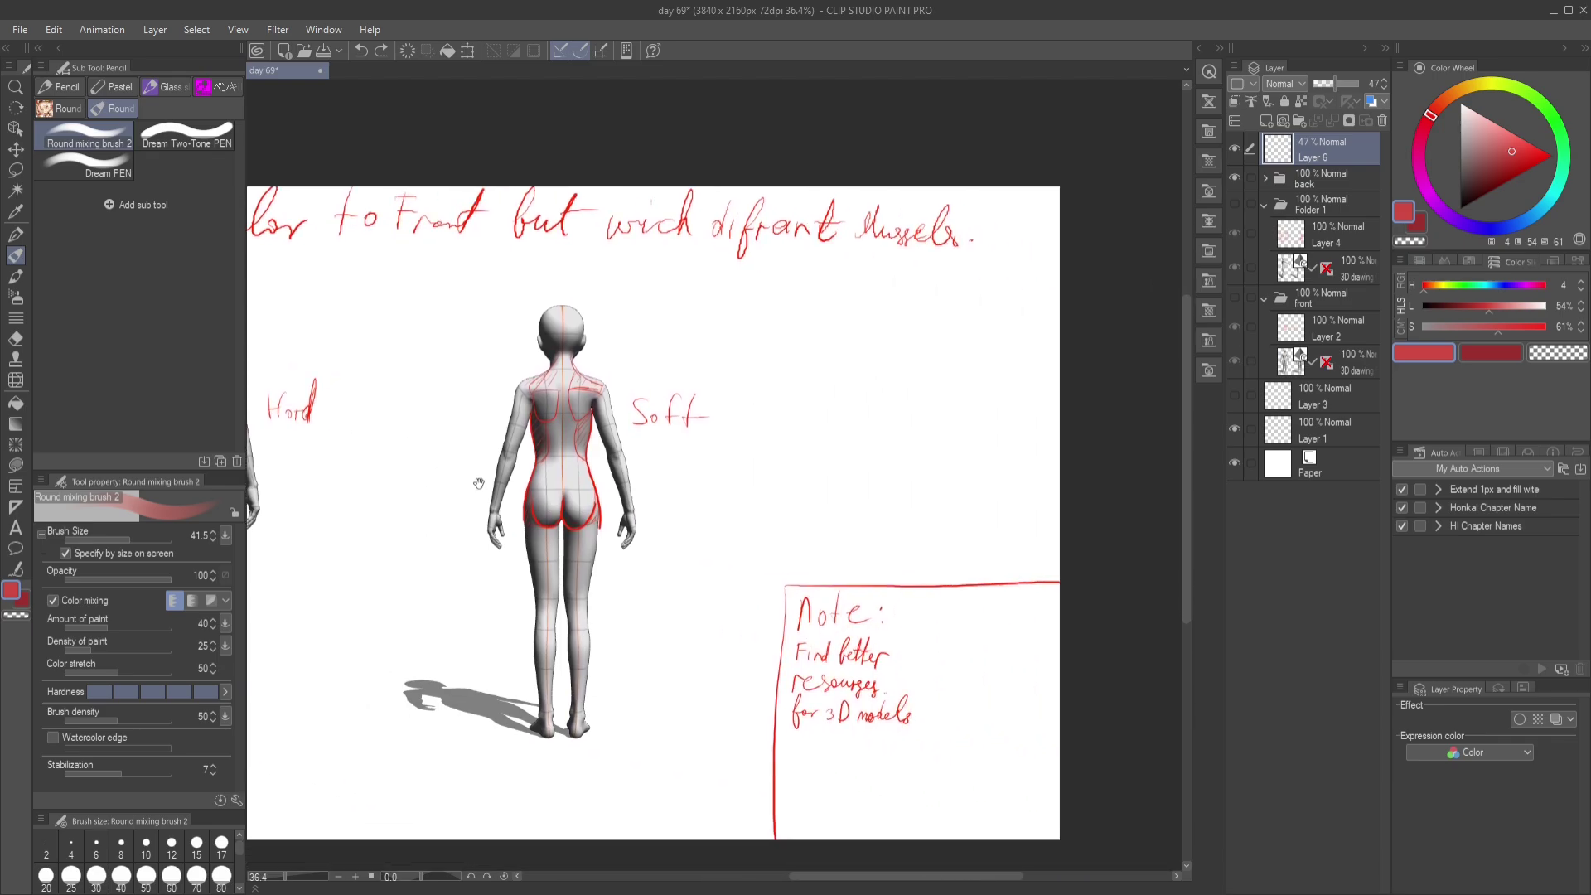
scroll(920, 698, "up", 2)
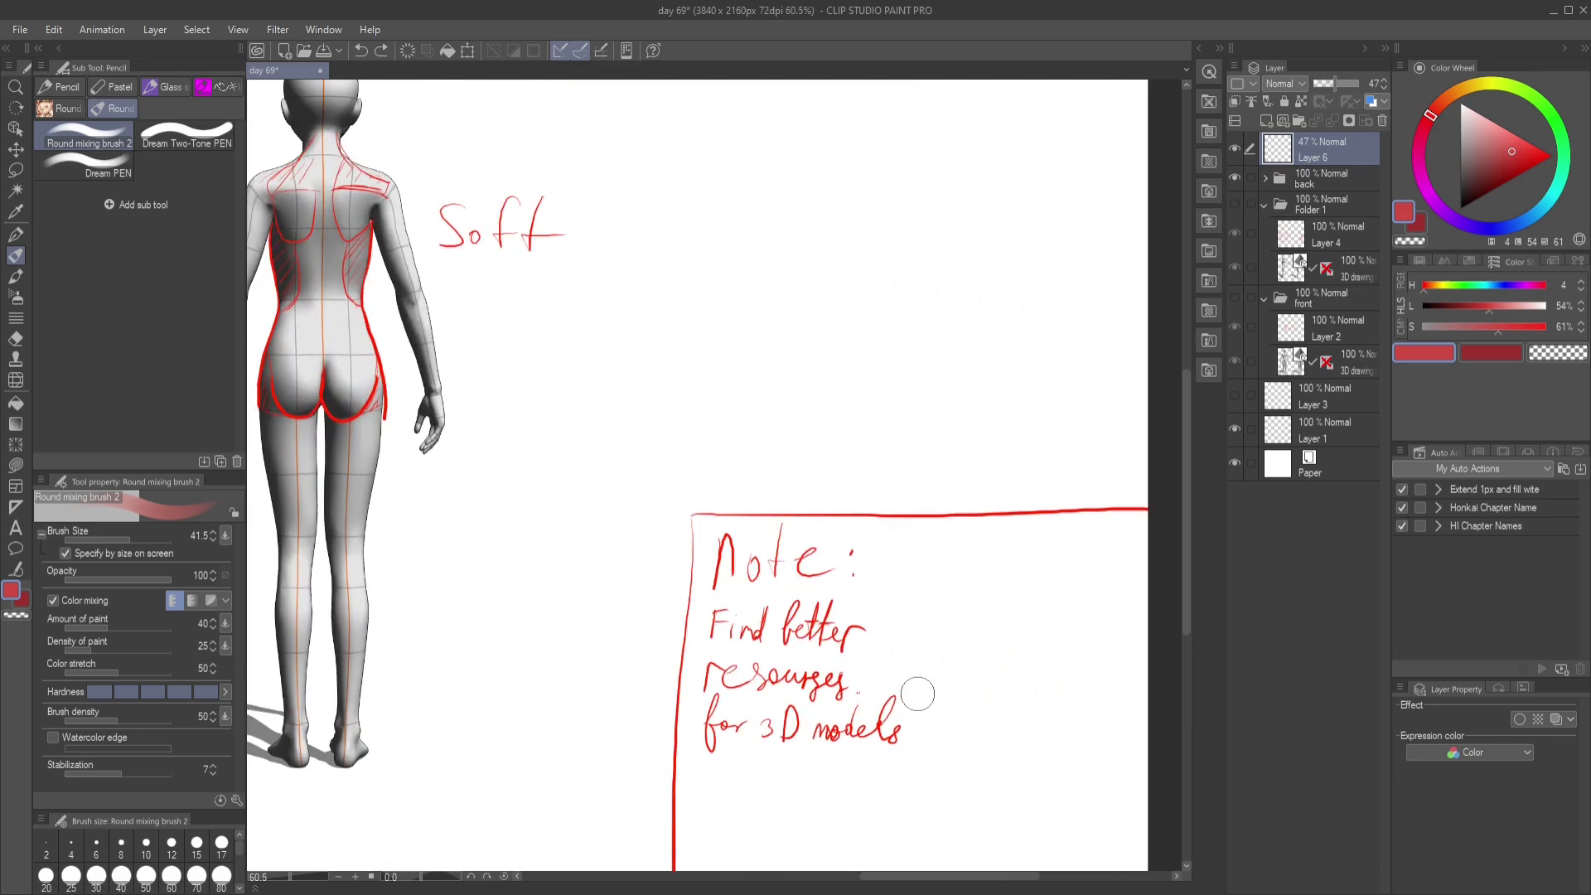
left_click_drag(456, 469, 988, 598)
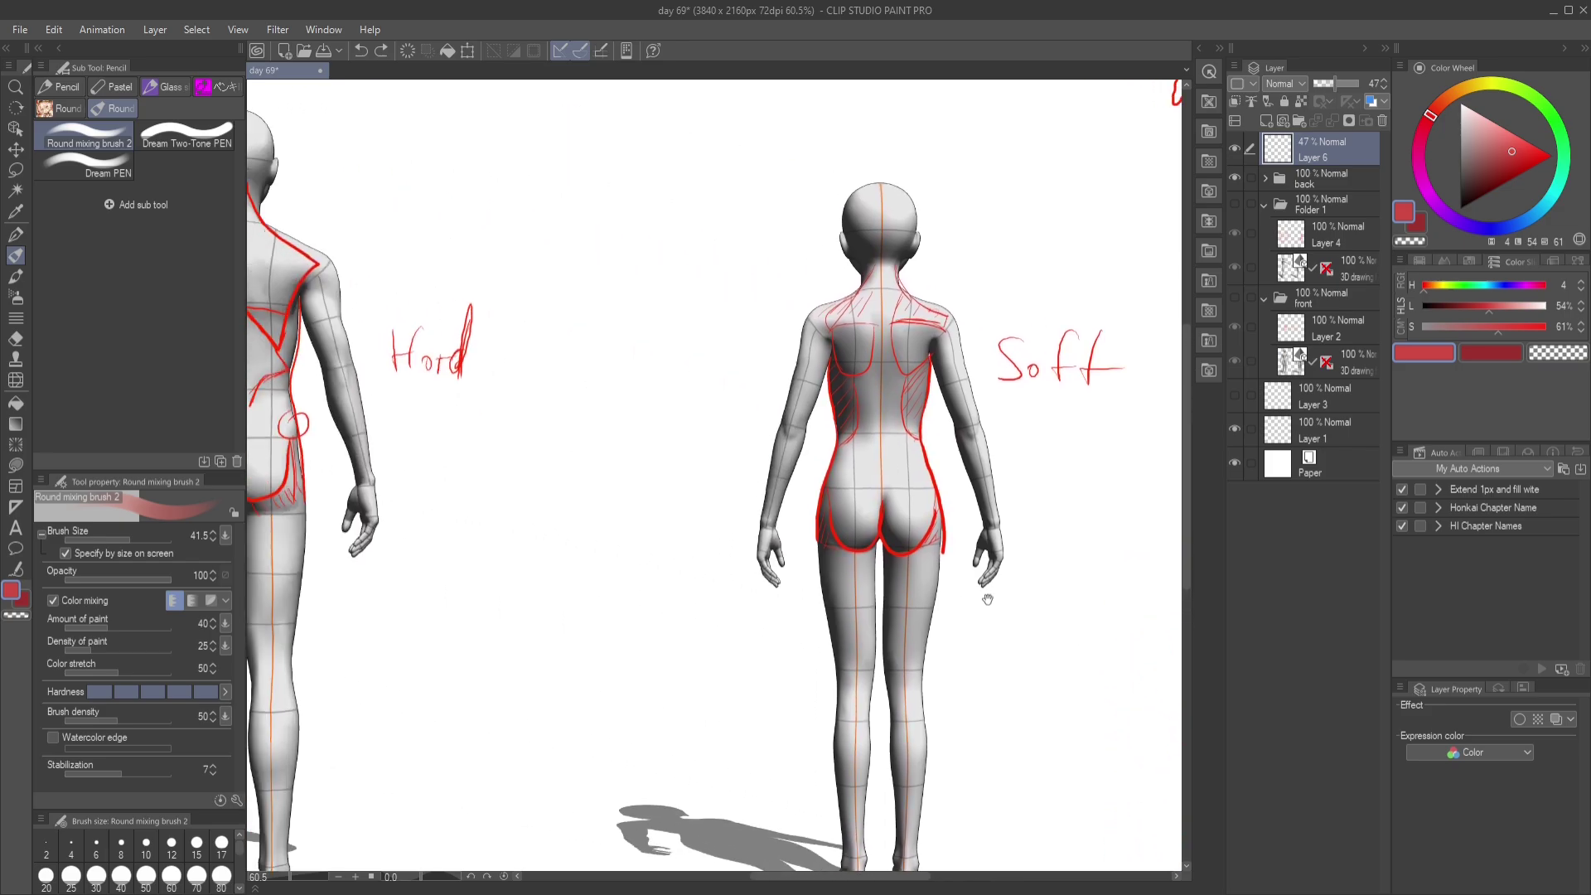
scroll(679, 540, "down", 2)
left_click_drag(607, 457, 650, 532)
scroll(650, 532, "down", 2)
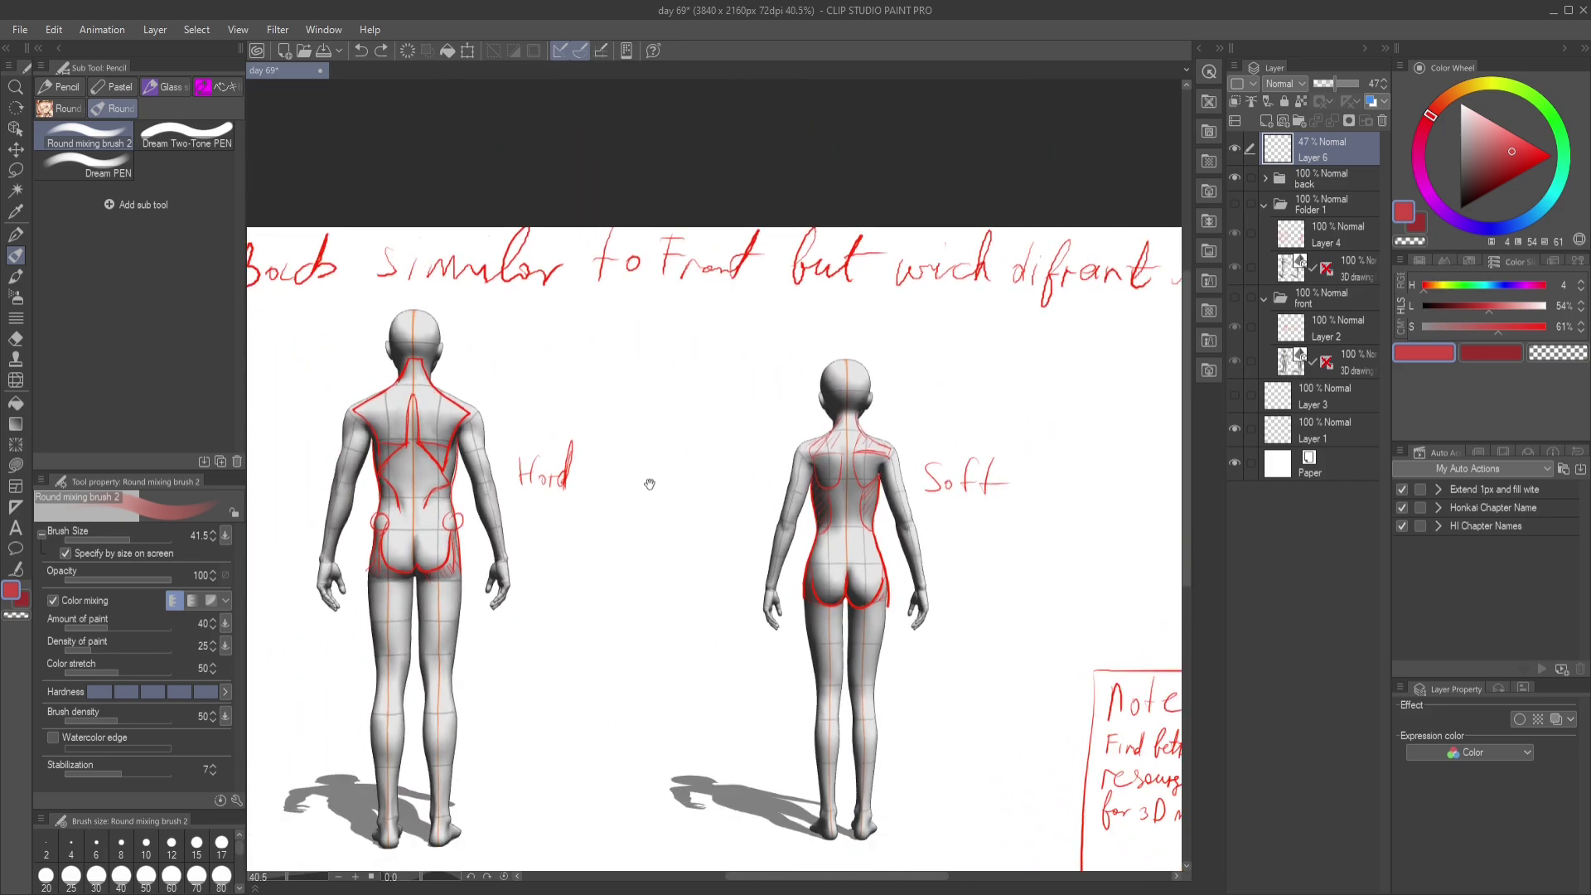
scroll(663, 496, "up", 1)
left_click_drag(732, 494, 627, 513)
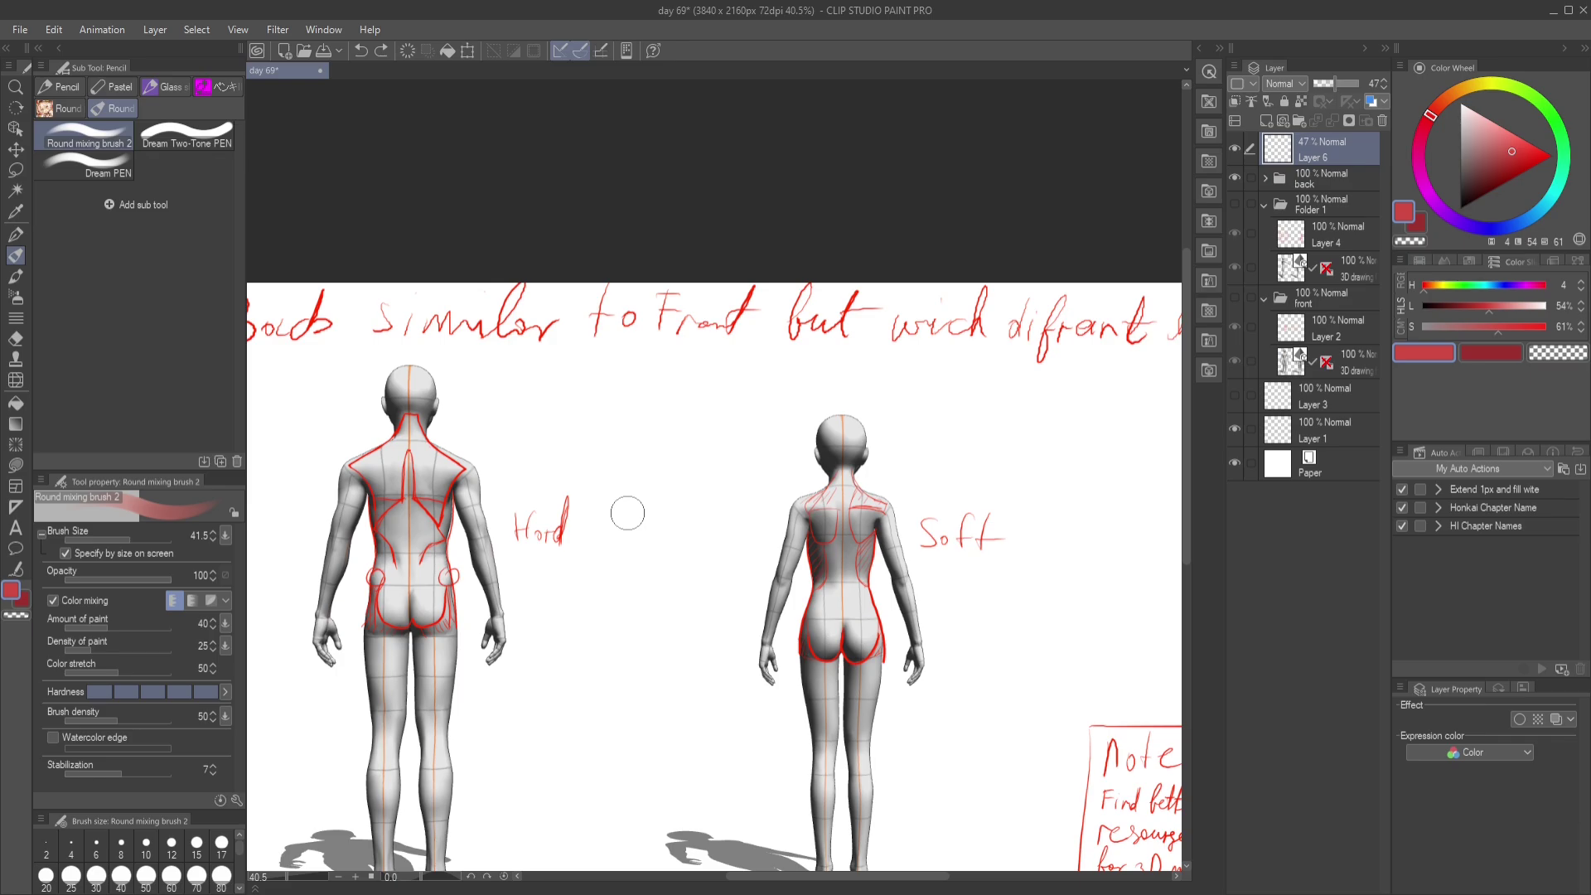
scroll(605, 597, "down", 1)
scroll(611, 639, "up", 2)
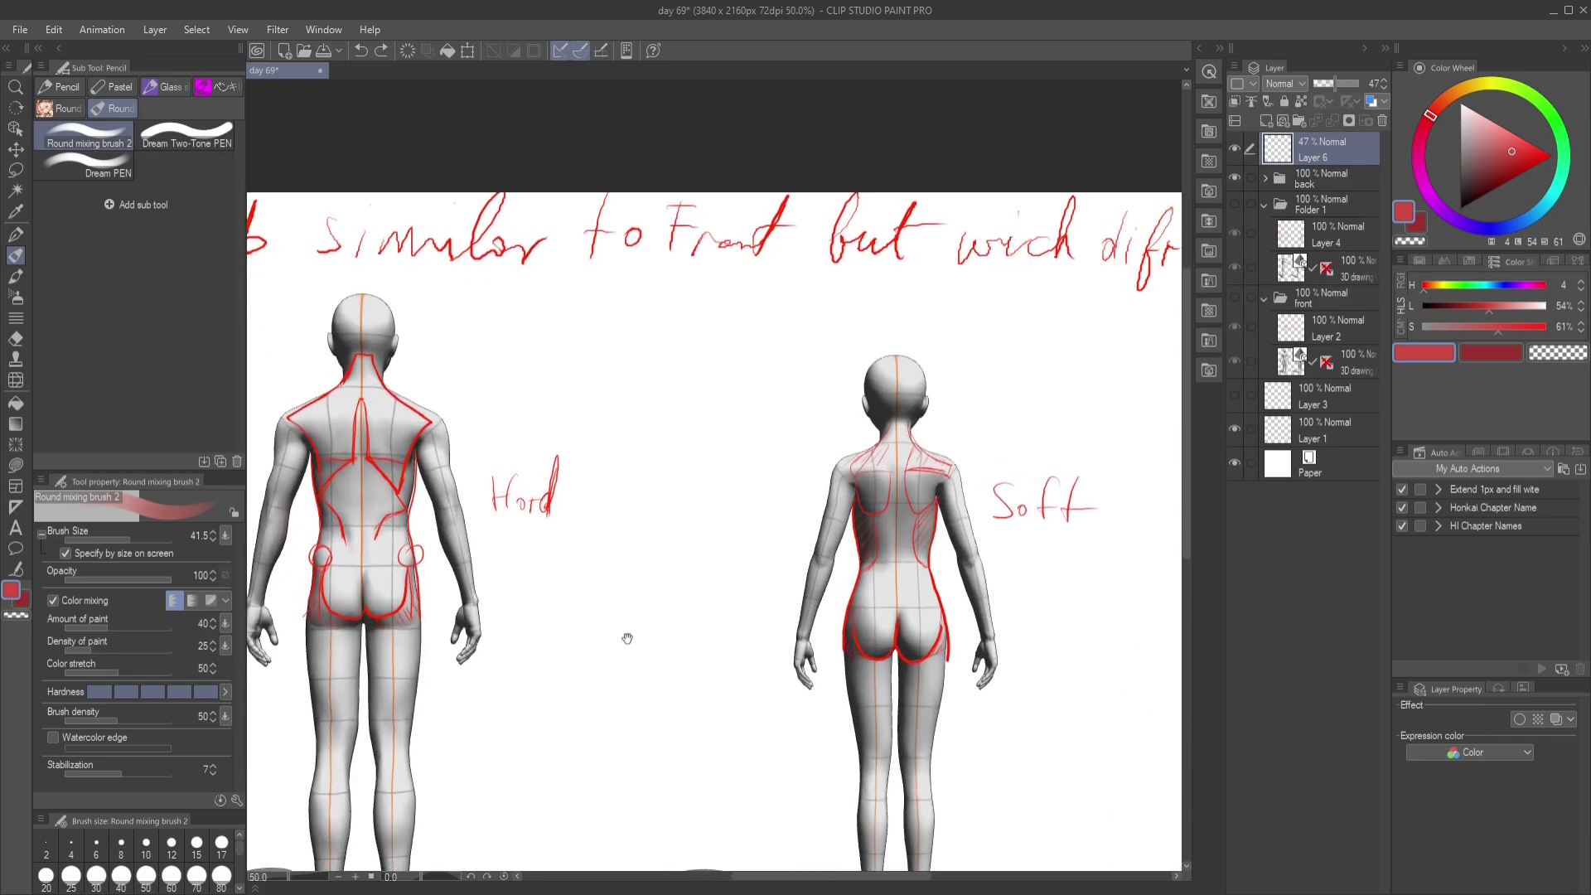
left_click_drag(627, 638, 712, 637)
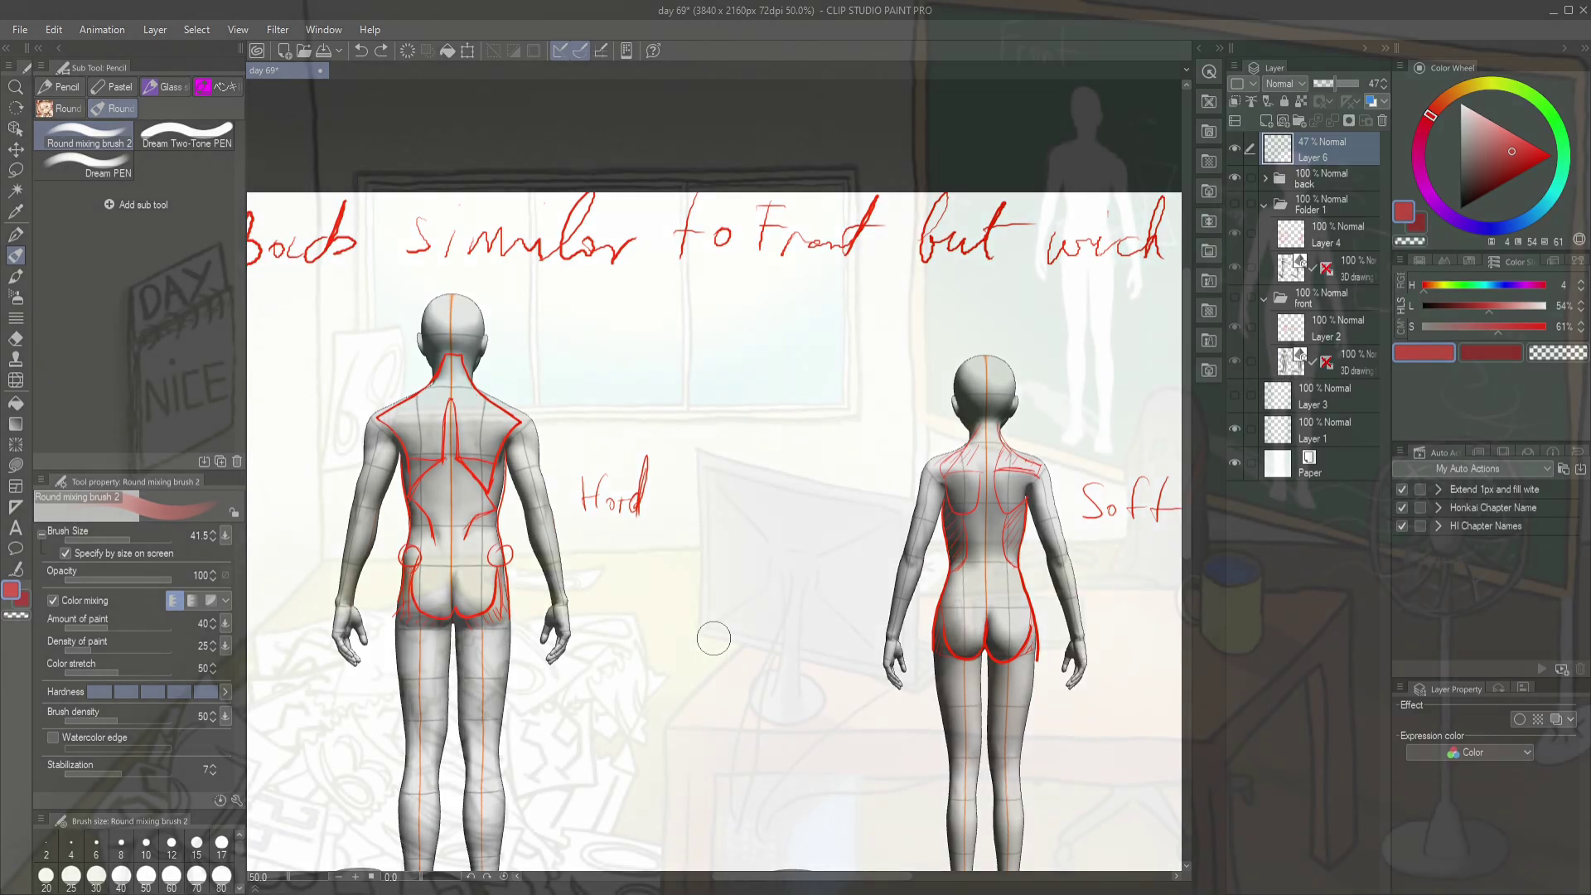
scroll(714, 638, "down", 9)
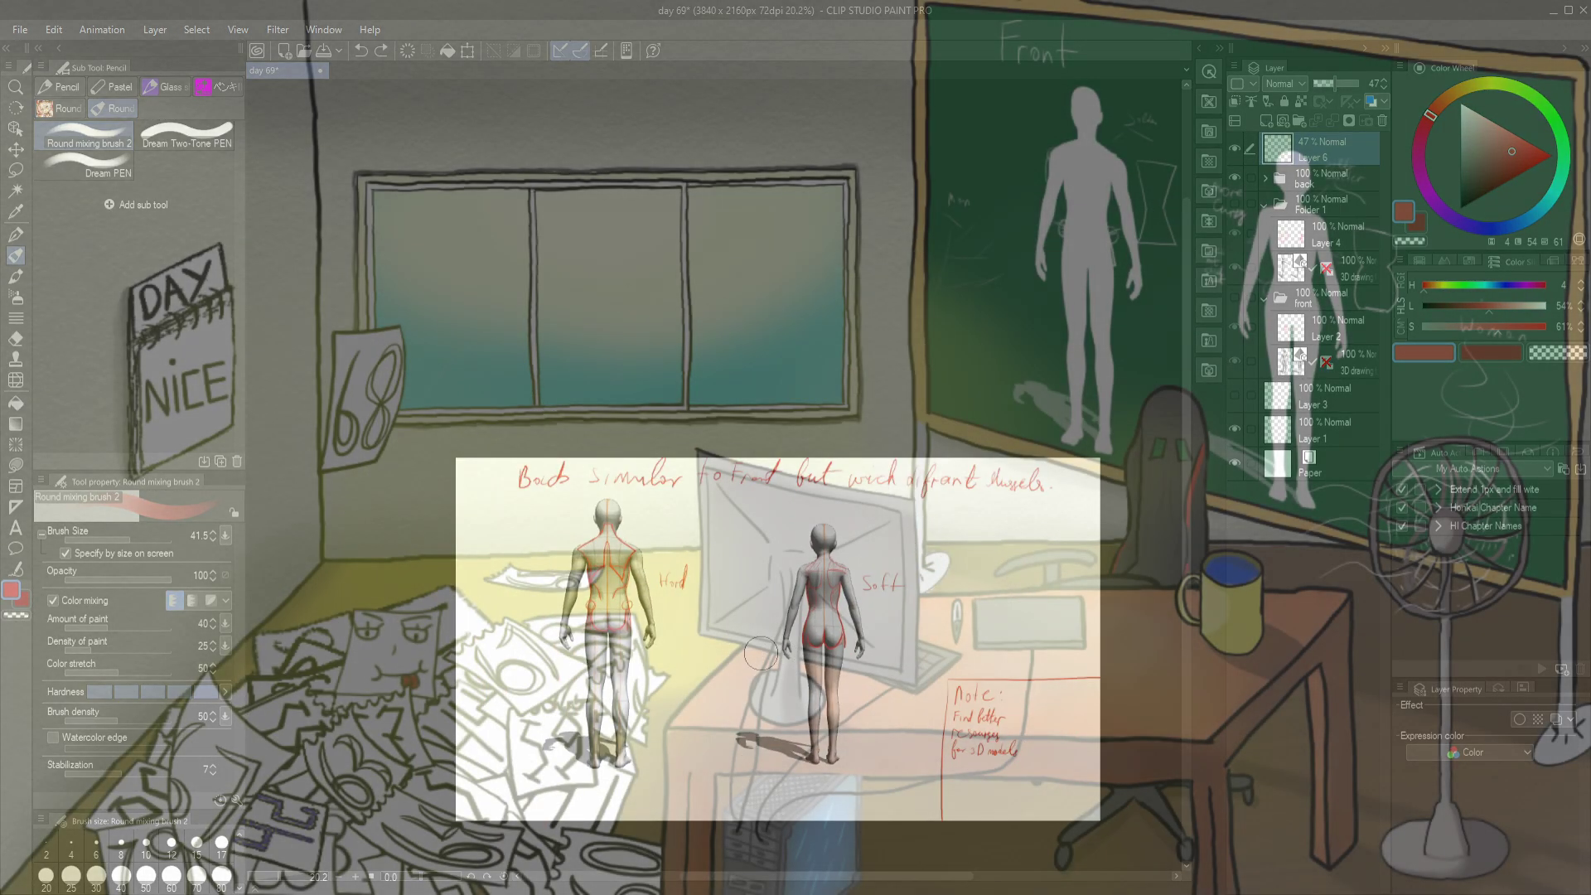
scroll(753, 657, "up", 2)
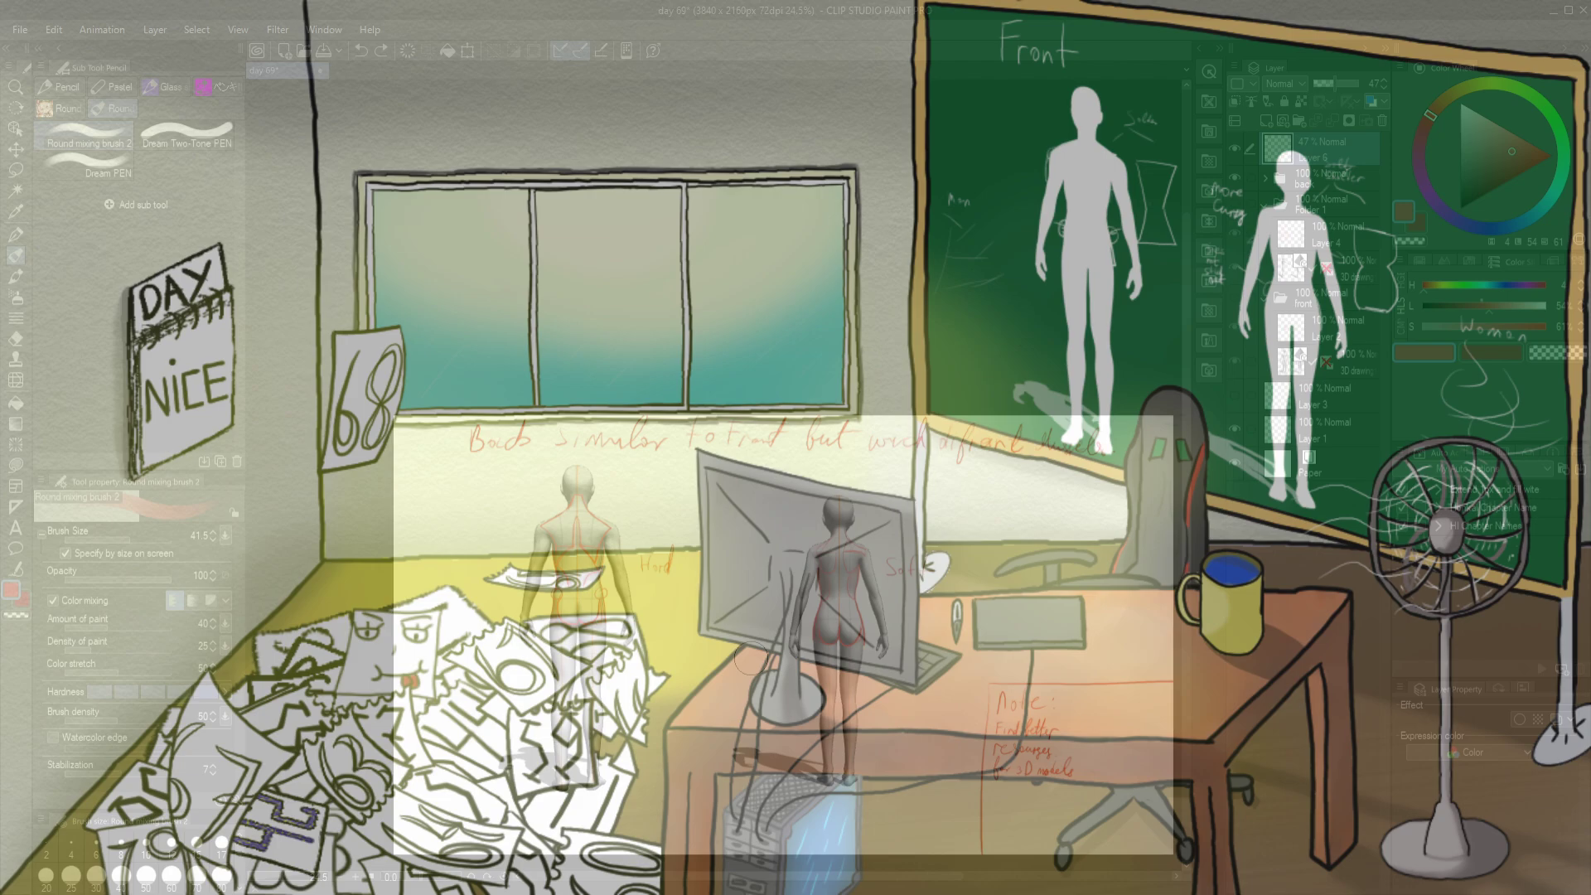